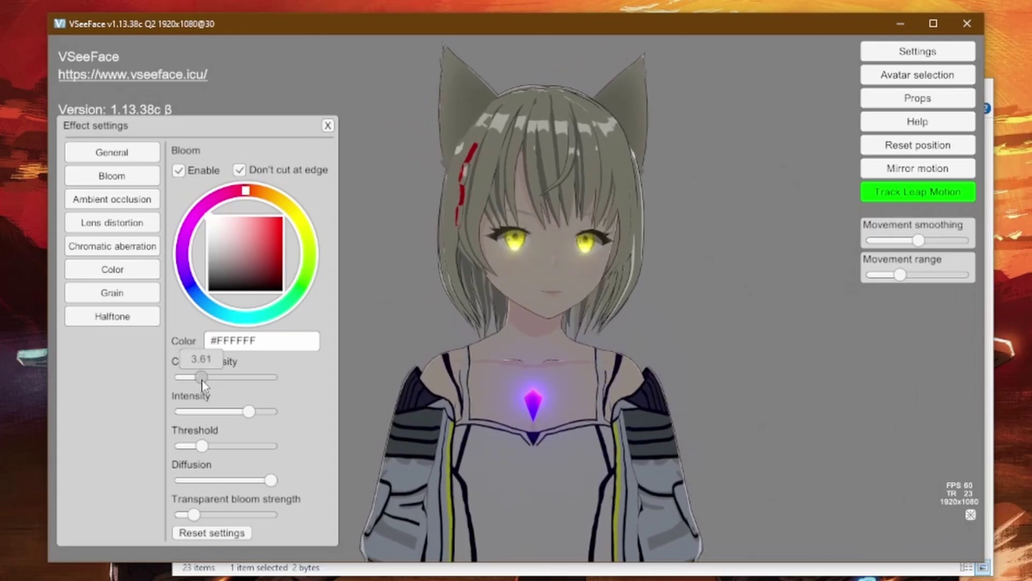
Step: In VSeeFace, raise the Bloom effect's color intensity slightly
drag(197, 380, 213, 380)
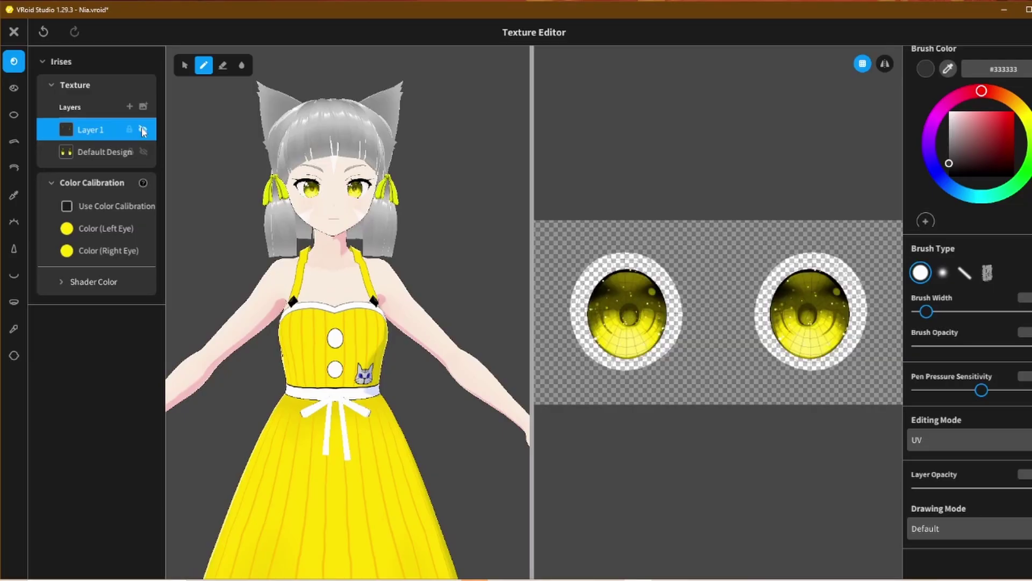
Step: Turn the iris texture exported from VRoid Studio greyscale in Clip Studio Paint by lowering its saturation to about -98 with Hue/Saturation/Luminosity
right_click(108, 135)
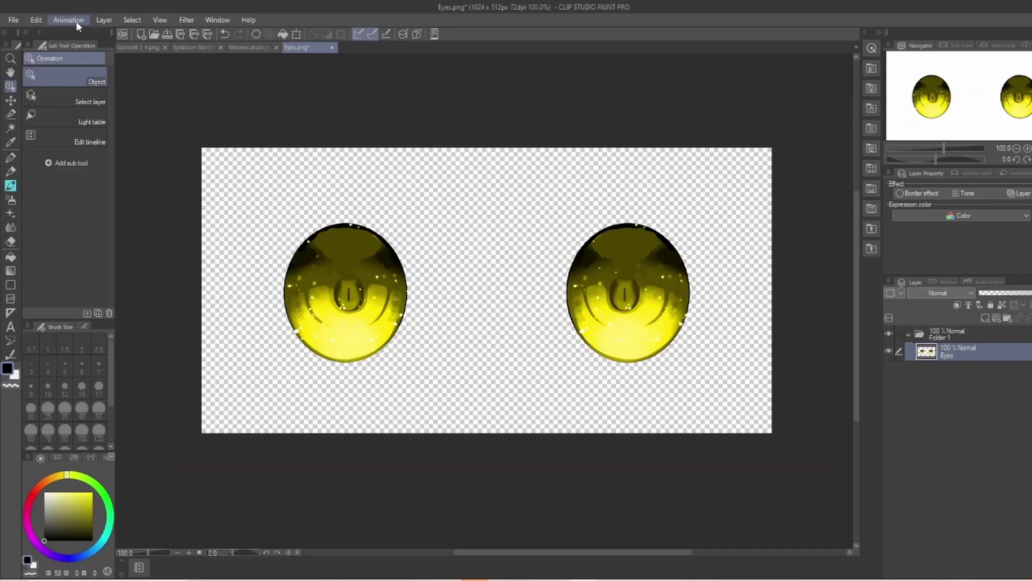
click(36, 19)
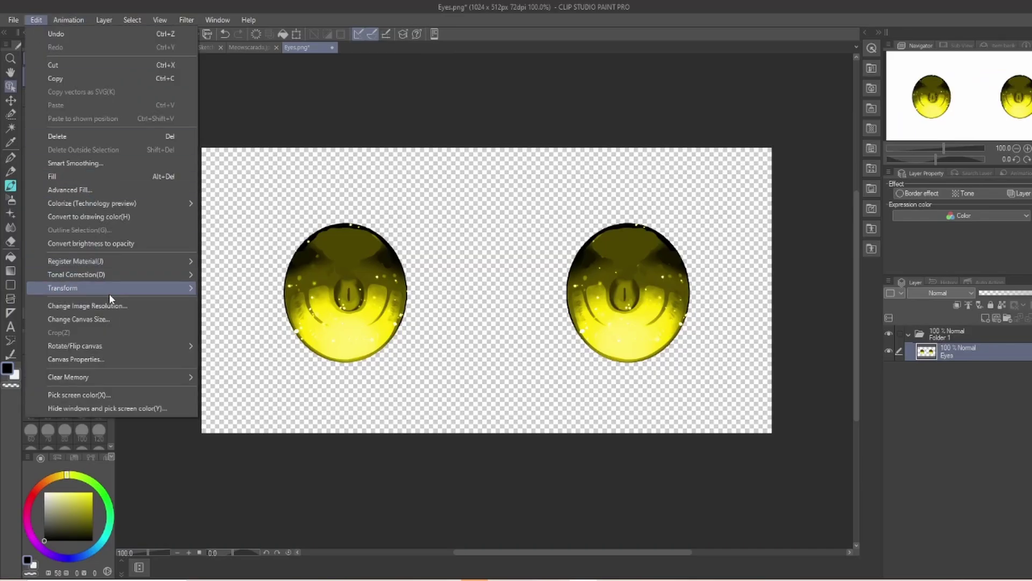
mouse_move(127, 273)
click(237, 288)
drag(799, 170, 696, 170)
drag(794, 200, 696, 200)
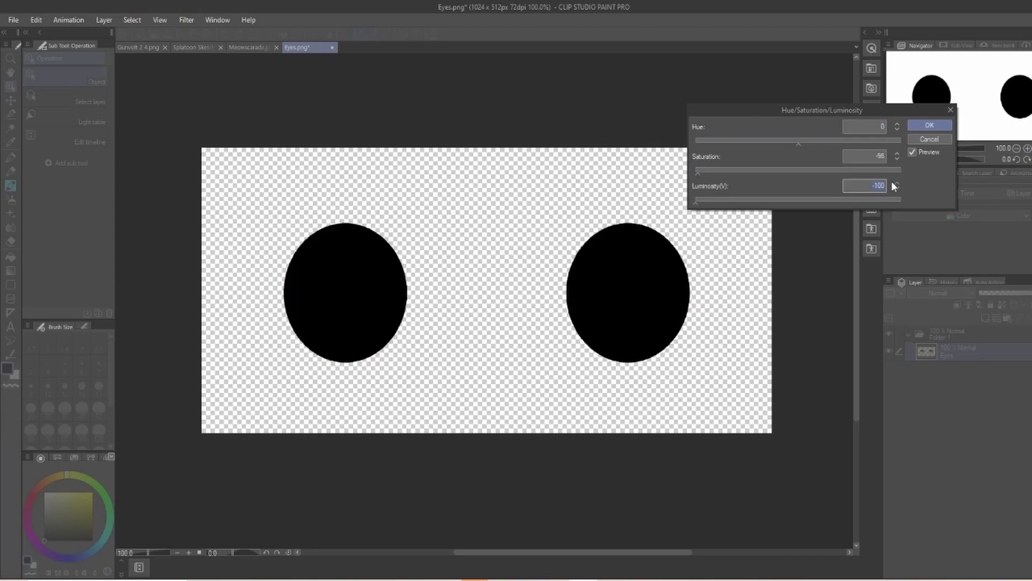
key(Return)
Step: Save the greyscale iris texture as a separate PNG named "Eyes emission" in the Nia VRoid Texture folder
click(13, 20)
click(48, 114)
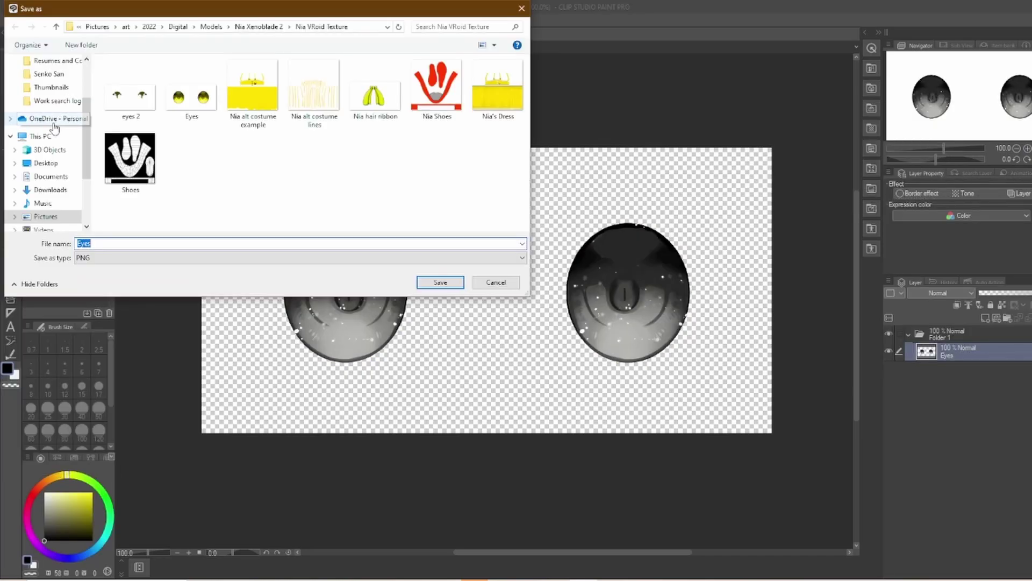
key(End)
text(emis)
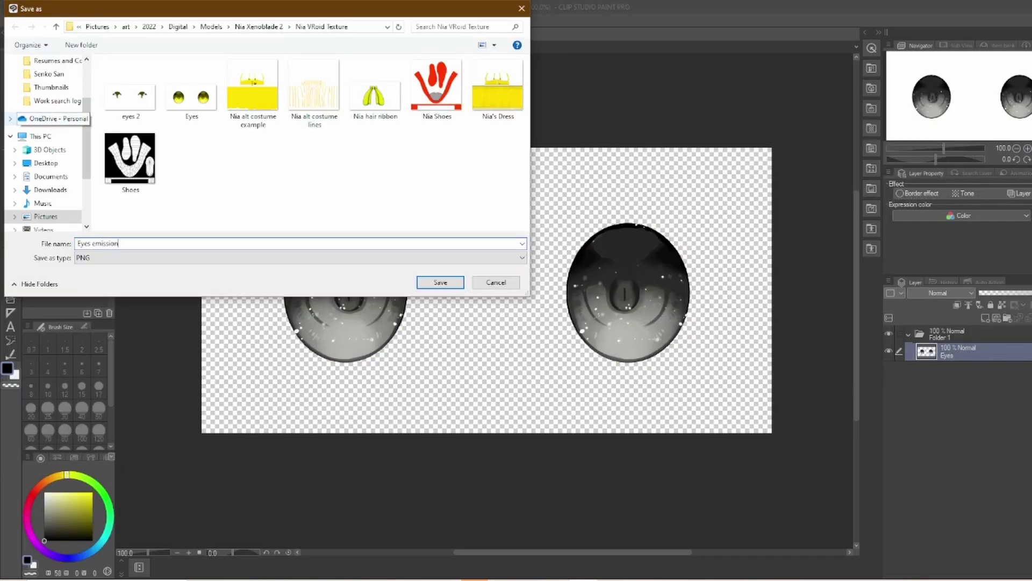
click(429, 283)
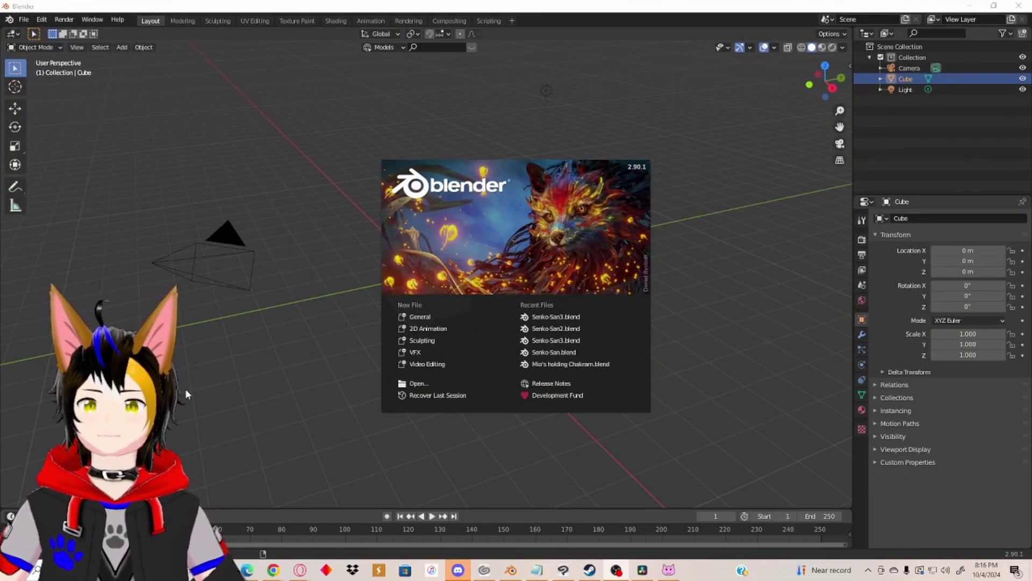
Step: Switch to Blender, start a new General file and delete the default cube
click(425, 317)
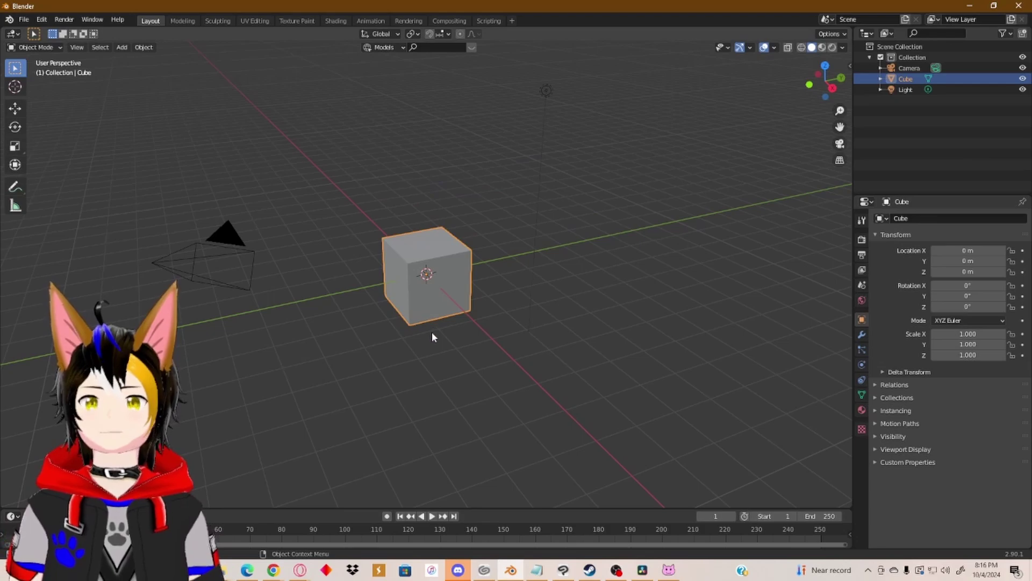
key(x)
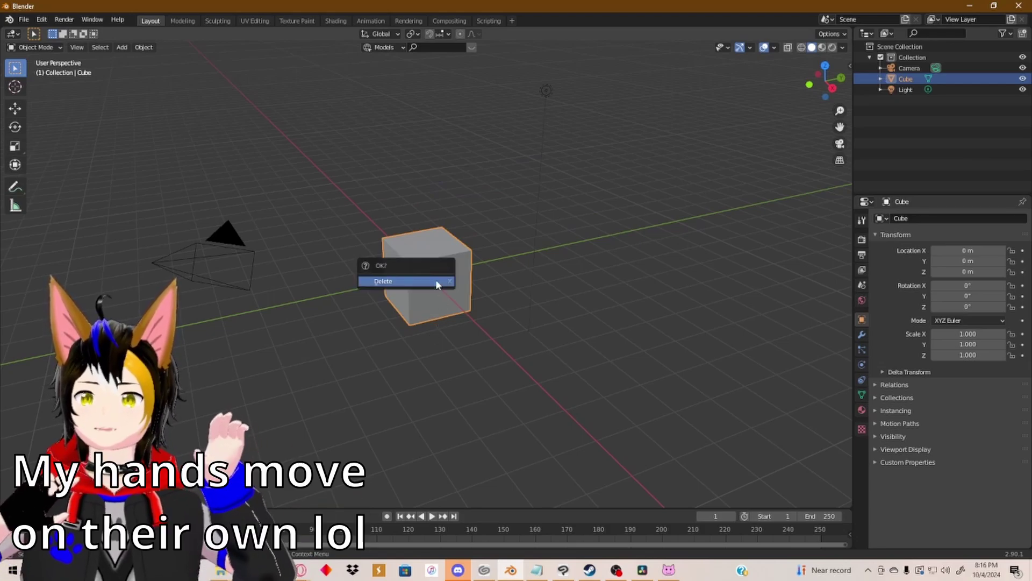
click(419, 279)
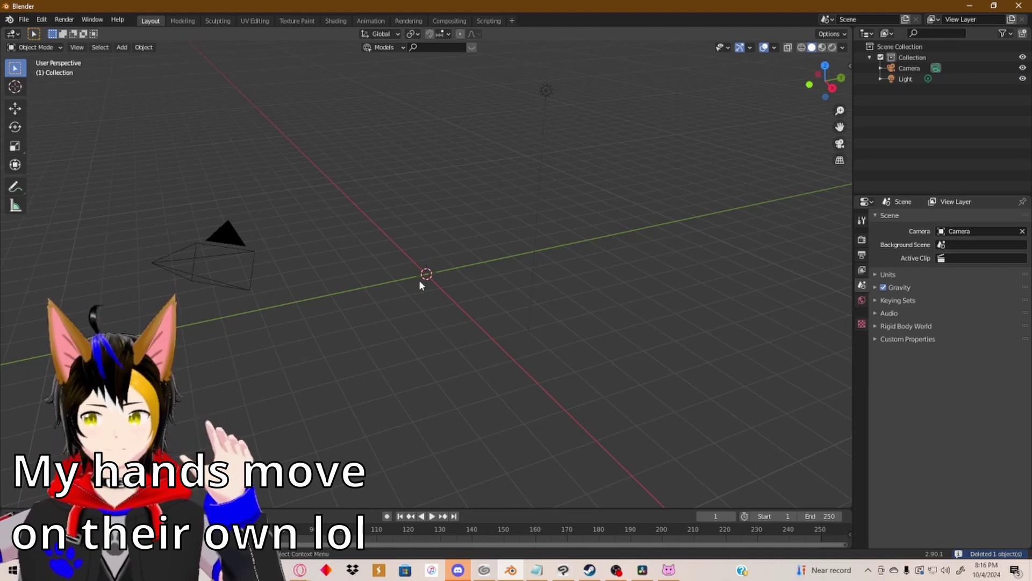
Step: Import the yellow-dressed, cat-eared character into the empty scene as a VRM model
click(24, 19)
mouse_move(71, 170)
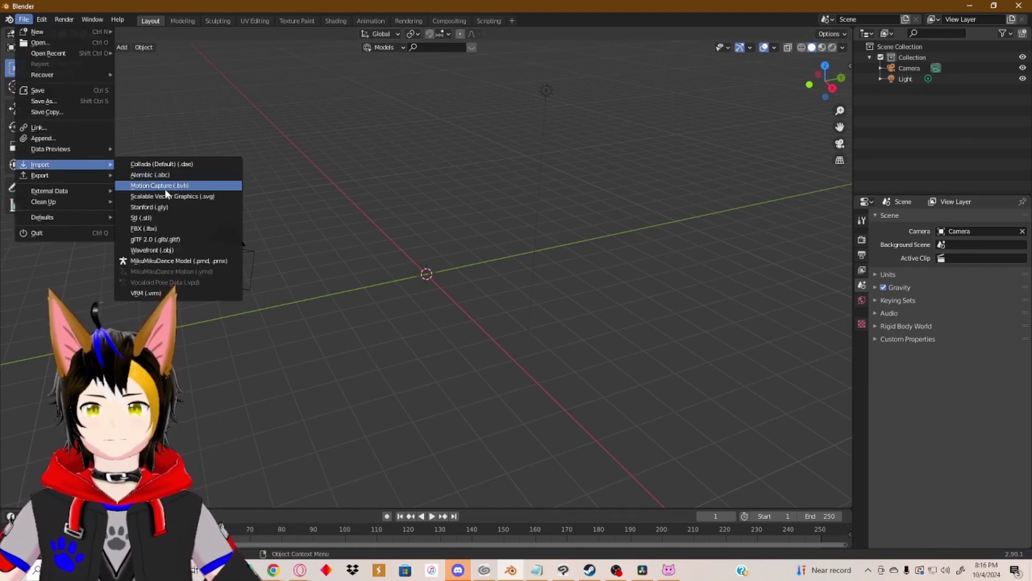
click(148, 293)
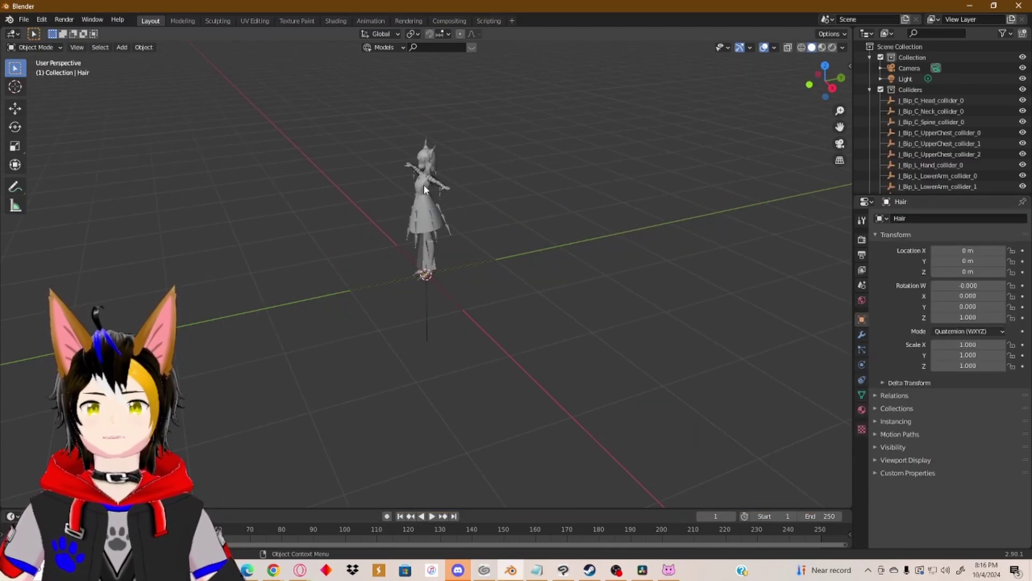
Step: Show the imported character from the front with its textures in Material Preview shading
drag(425, 254, 465, 189)
scroll(468, 226, up, 2)
scroll(470, 266, up, 6)
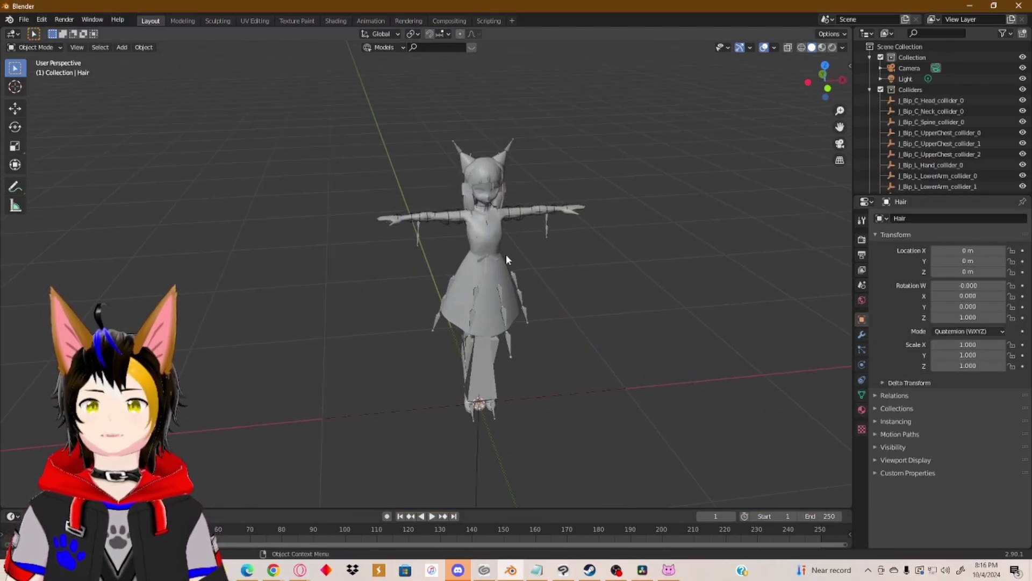
drag(478, 265, 474, 292)
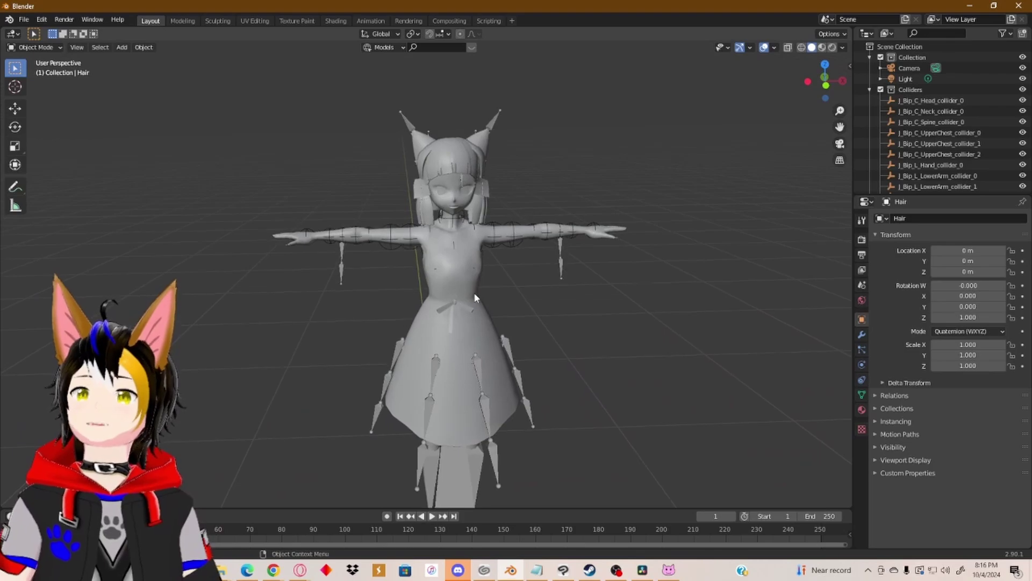
click(821, 48)
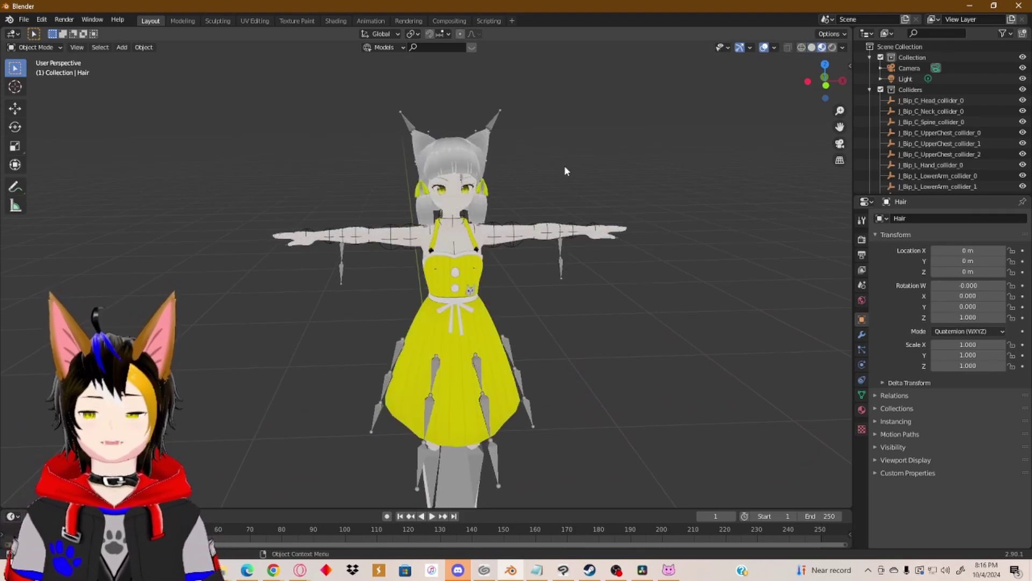
scroll(553, 193, up, 2)
drag(542, 217, 550, 217)
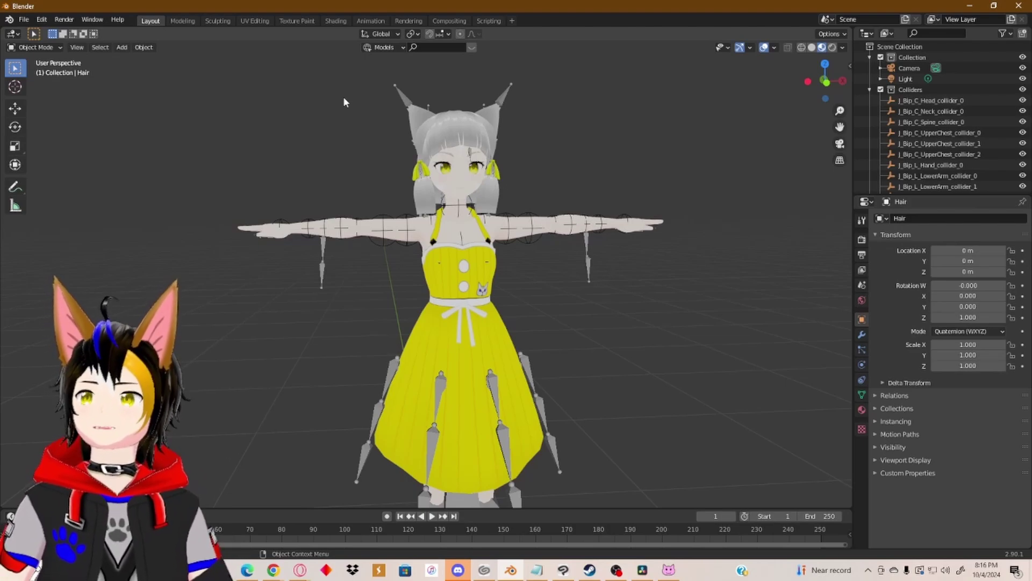
Step: Open the Shading workspace and select the character's Face mesh to display its material nodes
click(336, 20)
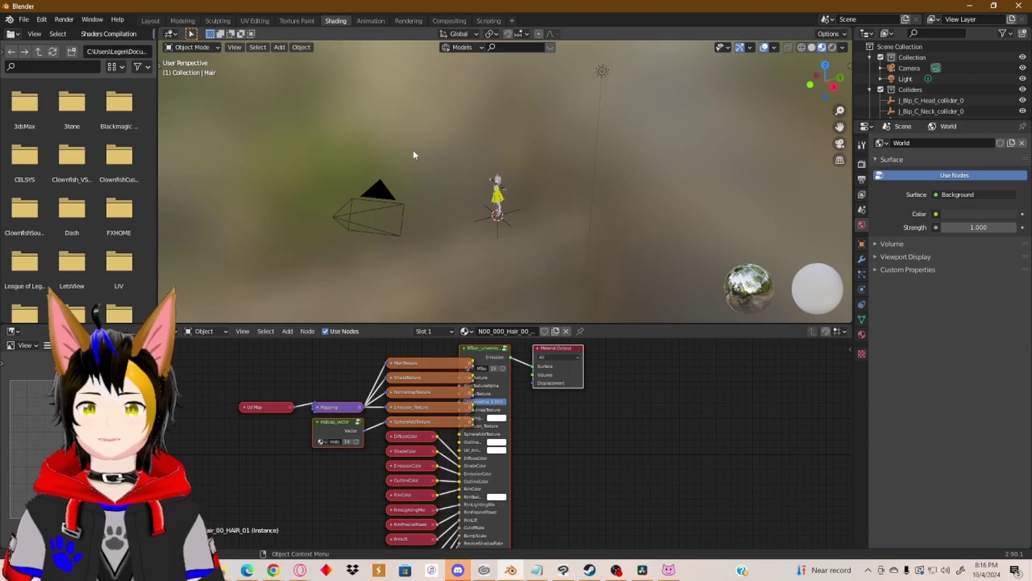
scroll(518, 280, up, 8)
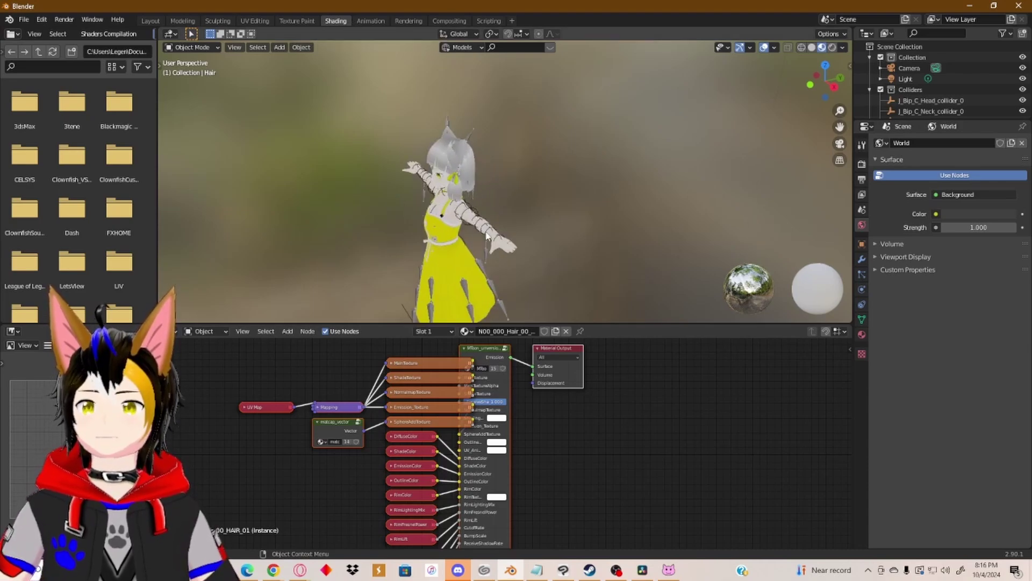
scroll(552, 215, up, 5)
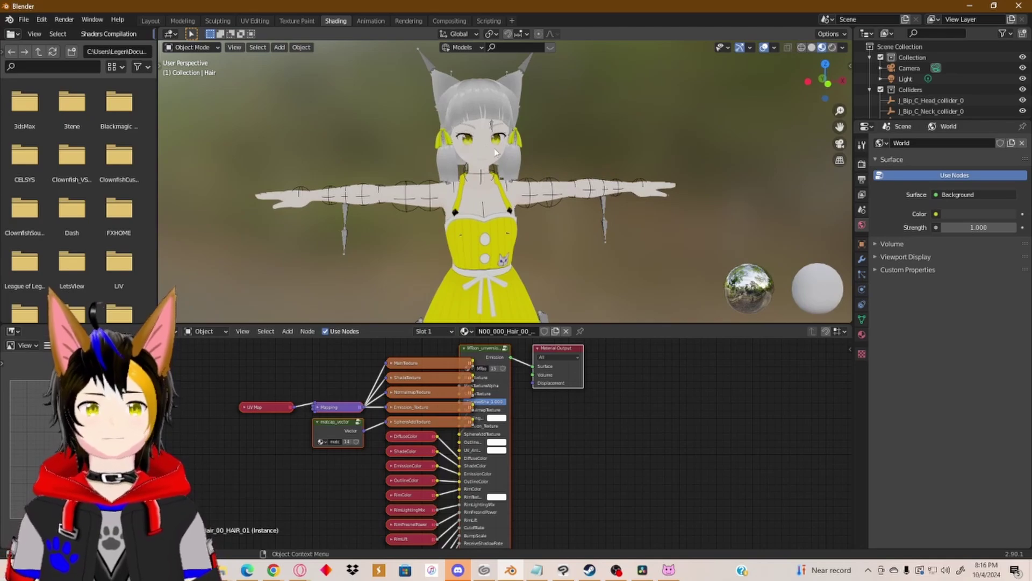
click(484, 150)
scroll(492, 169, up, 1)
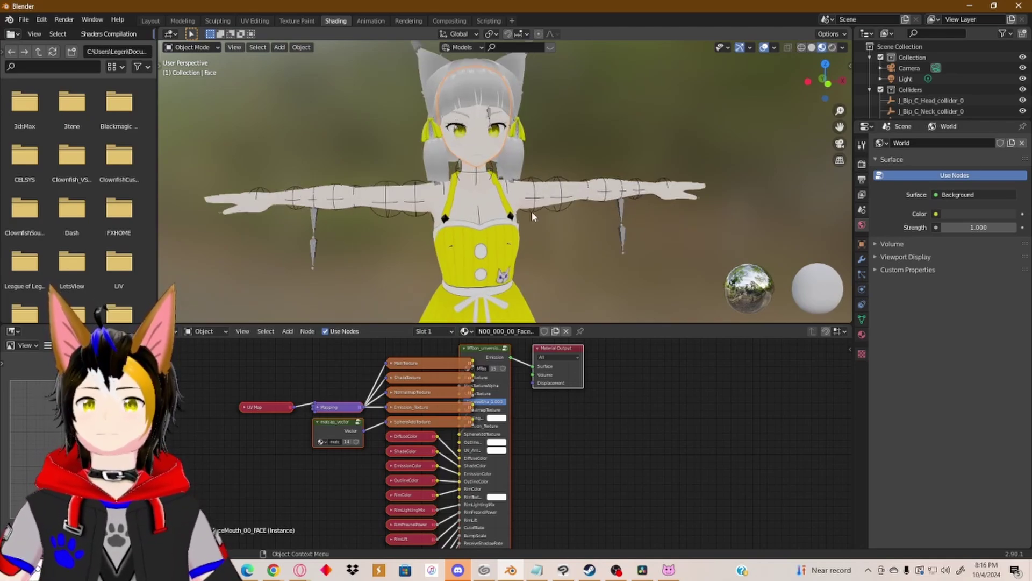
drag(629, 353, 489, 355)
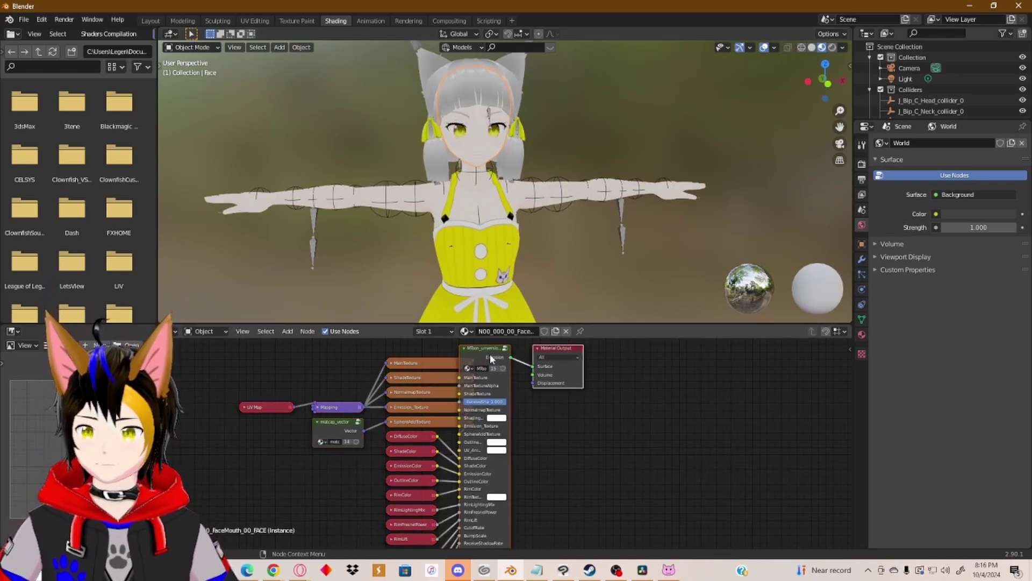
Step: Open the Face mesh's material properties and make the N00_000_00_EyeIris_00_EYE material active
click(862, 337)
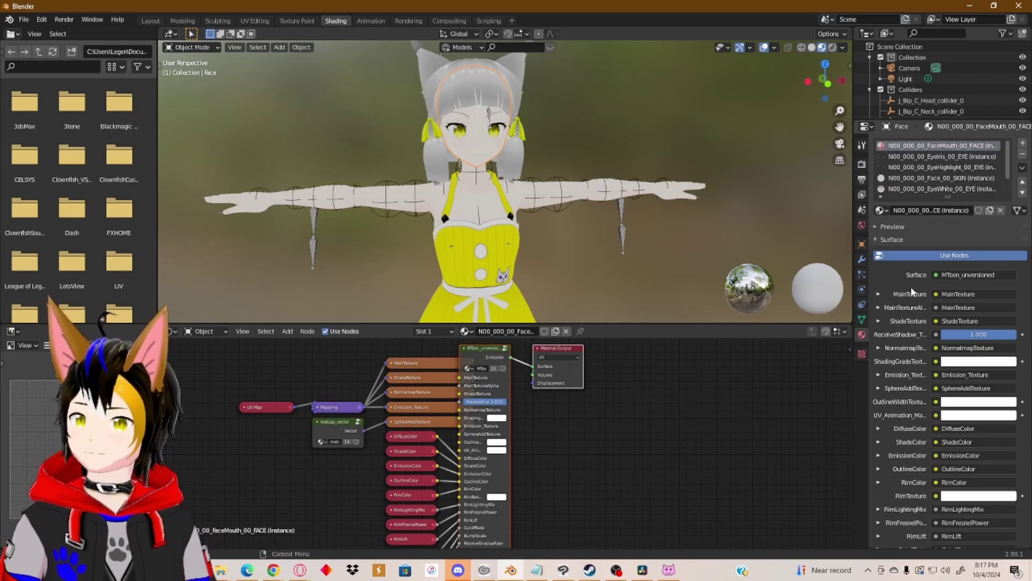
click(956, 170)
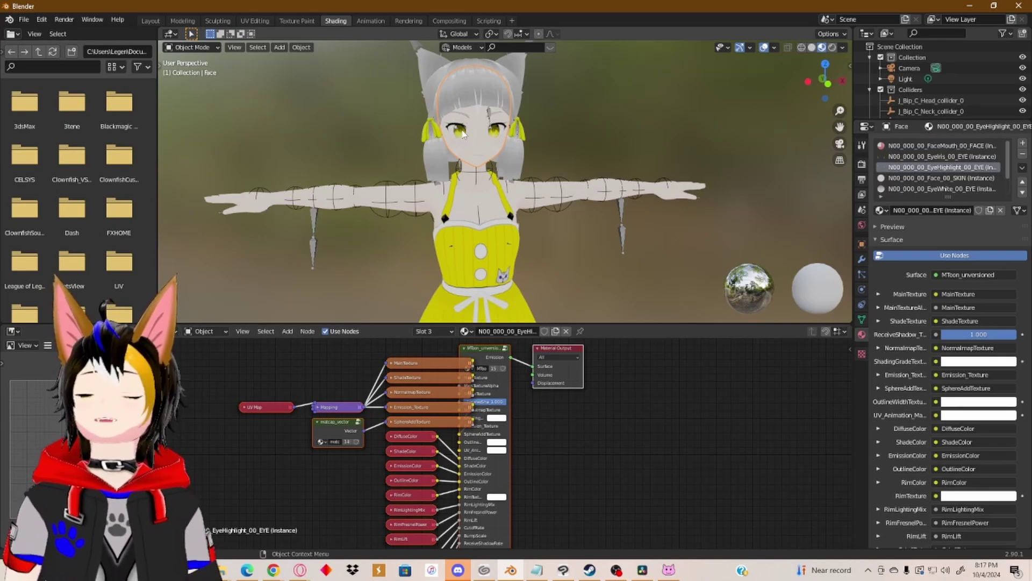
click(935, 157)
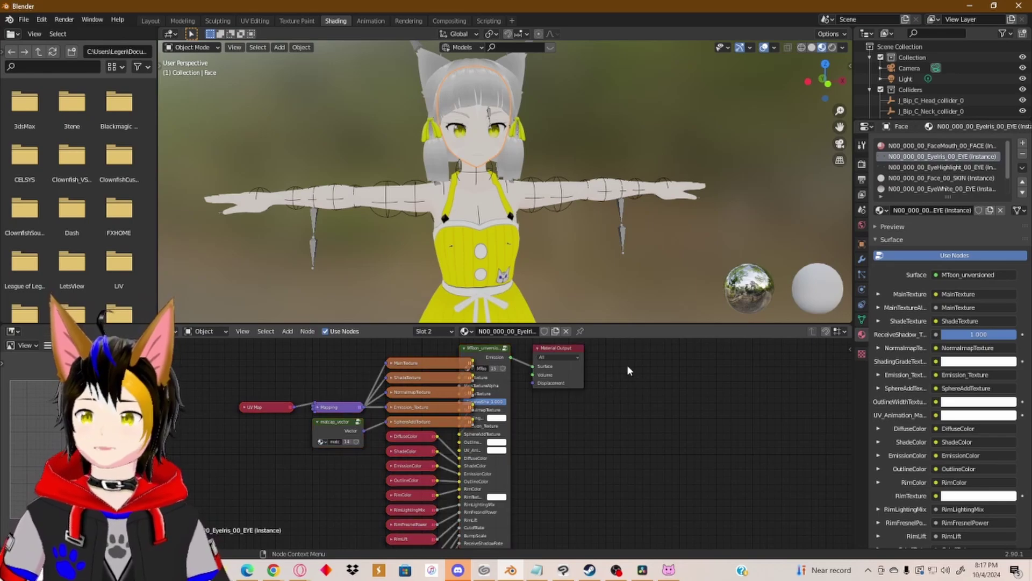
Step: Expand the Emission_Texture node of the iris material and its matching image settings in the material properties
drag(487, 352, 522, 354)
scroll(487, 430, up, 2)
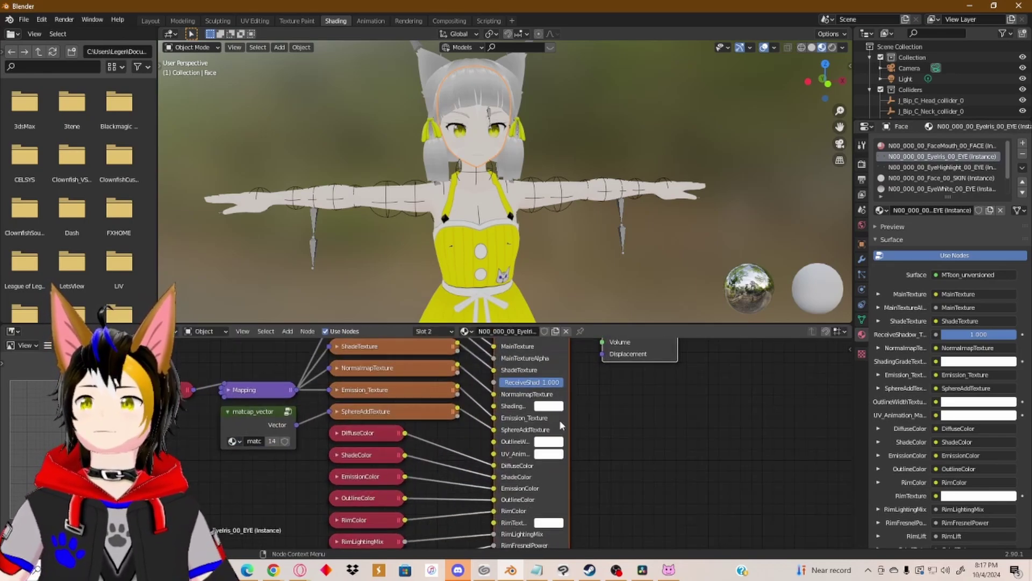
scroll(515, 441, up, 1)
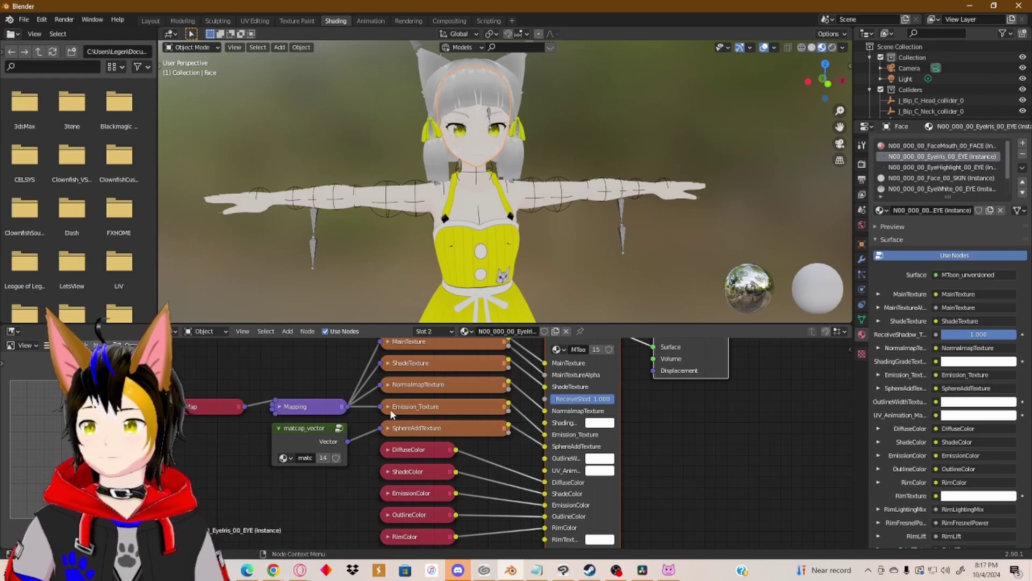
click(388, 407)
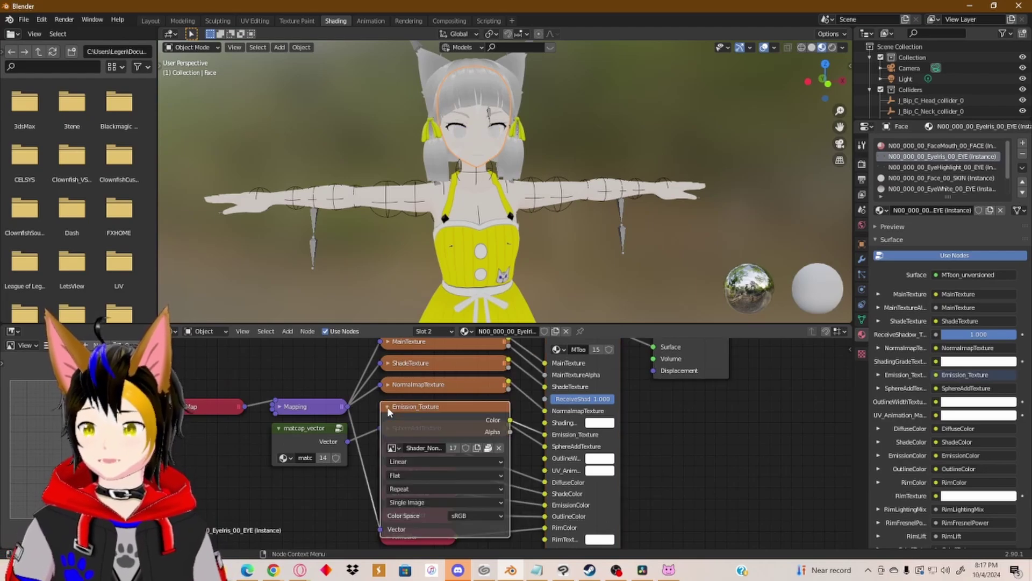
click(397, 449)
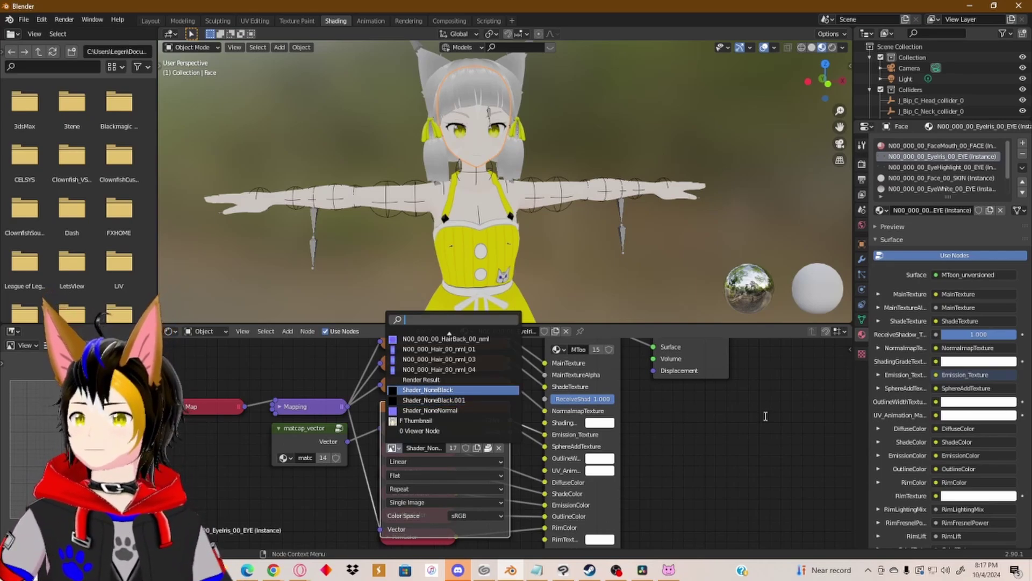
click(876, 373)
click(877, 375)
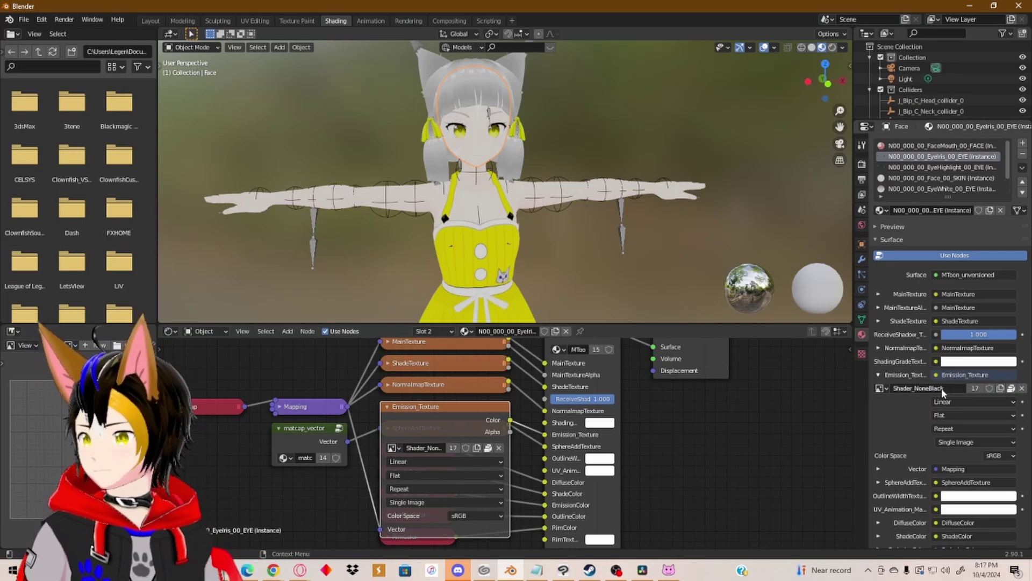
Step: Replace the iris emission image Shader_NoneBlack with "Eyes emission.png" from the Nia VRoid Texture folder, and collapse the Emission_Texture node
click(1022, 388)
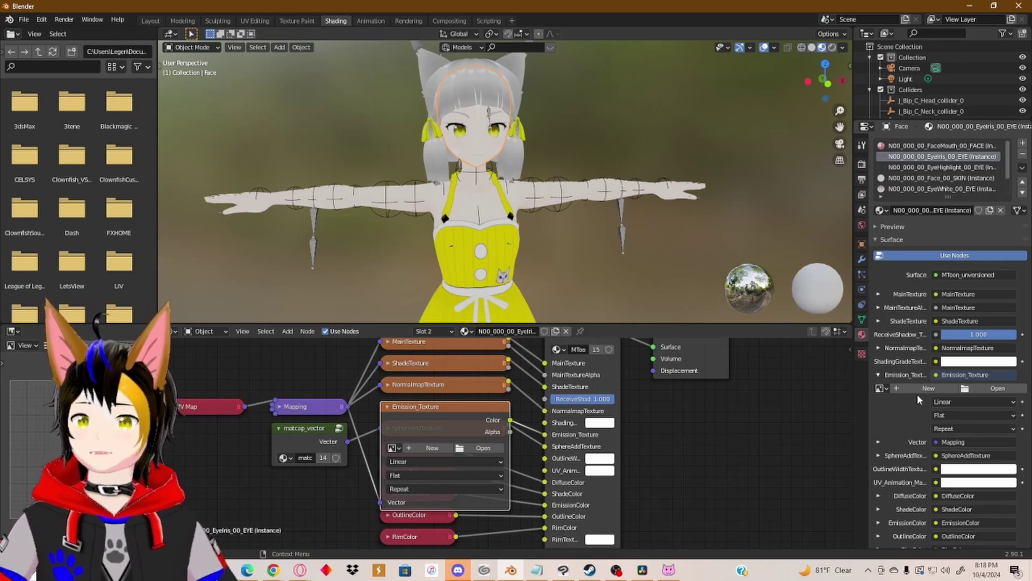
click(998, 390)
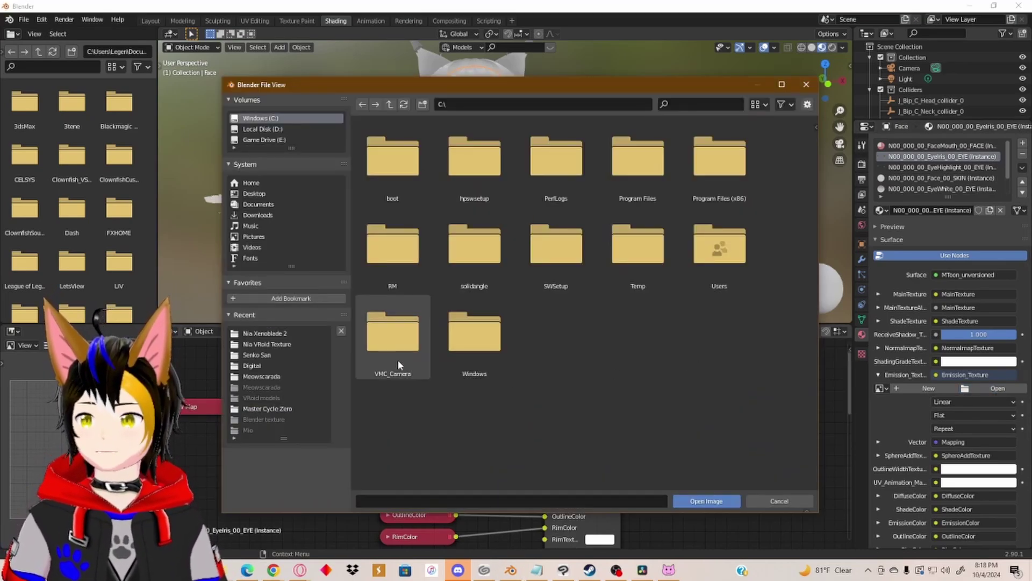
click(287, 345)
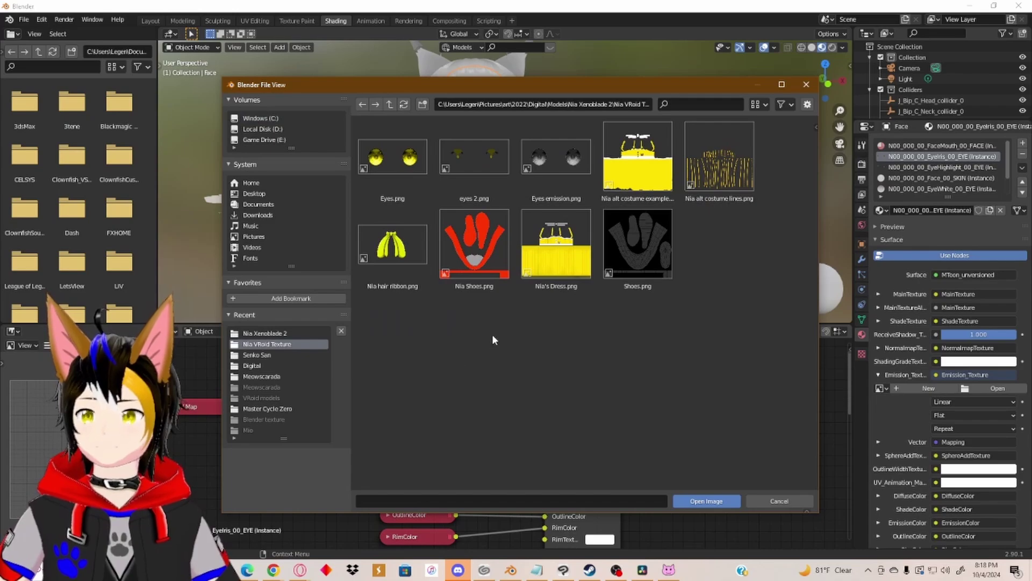
click(556, 169)
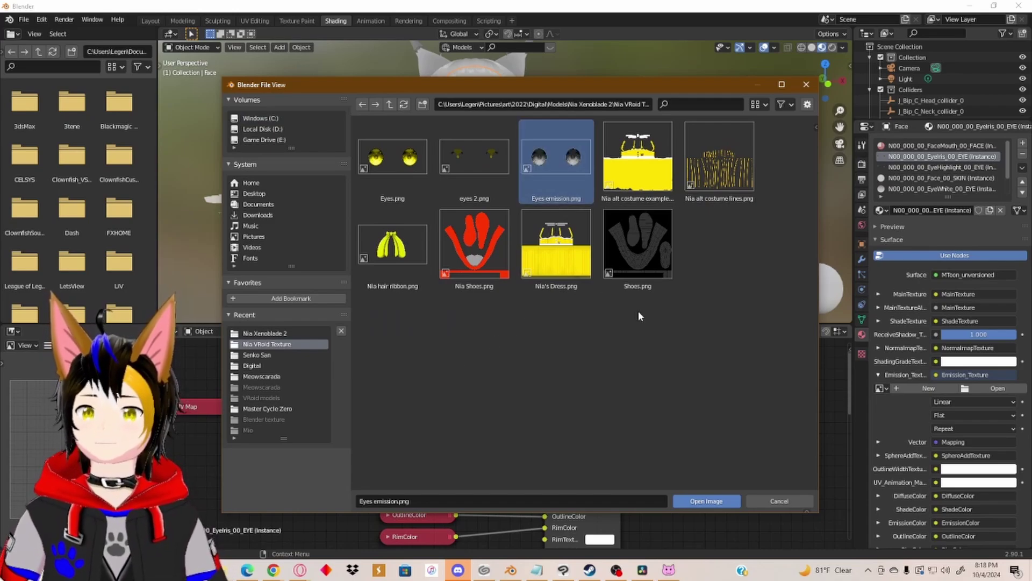
click(695, 499)
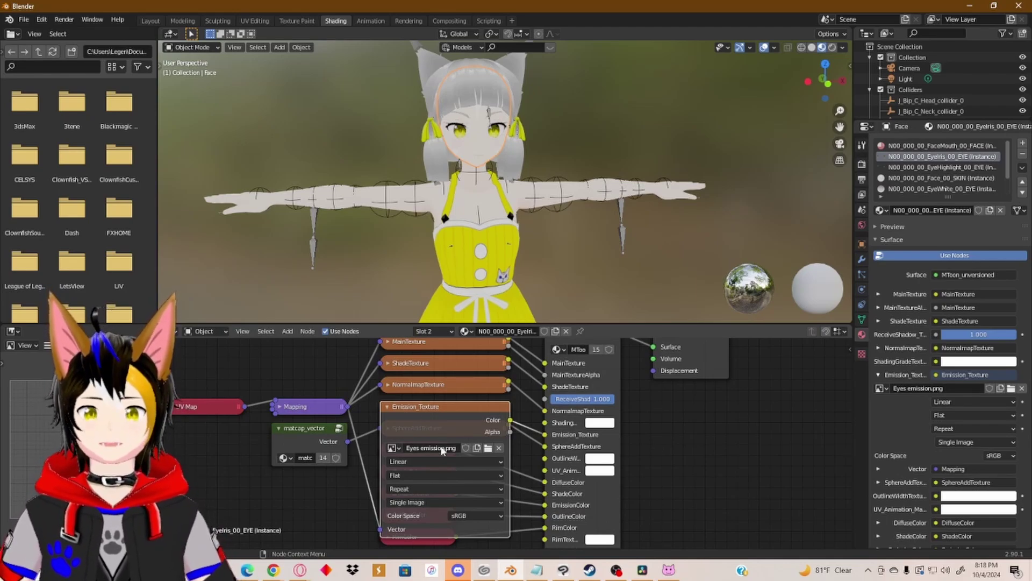
click(388, 407)
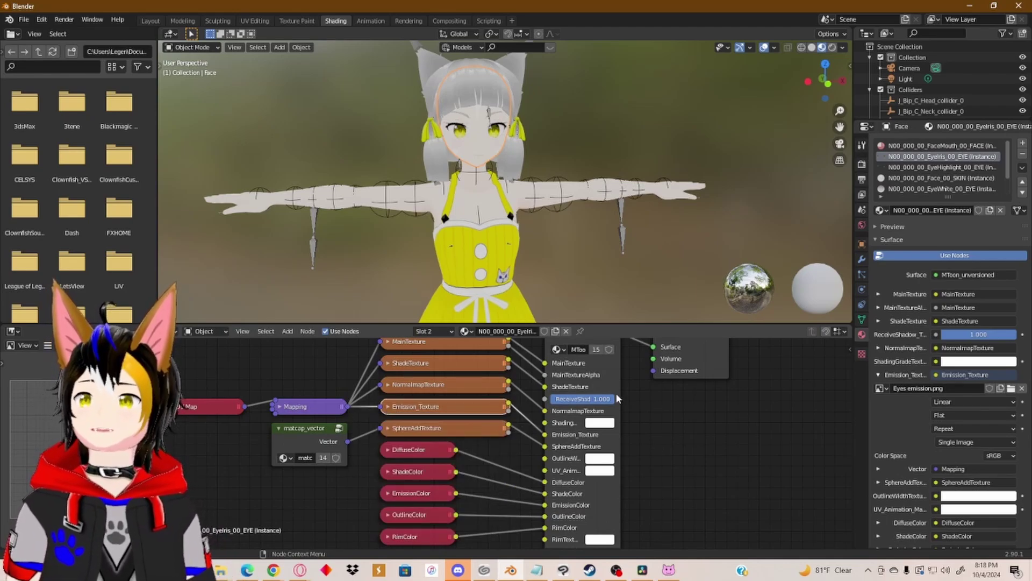
Step: Enable Bloom in the scene's Eevee render settings and toggle it off and on to compare the effect on the face
click(862, 166)
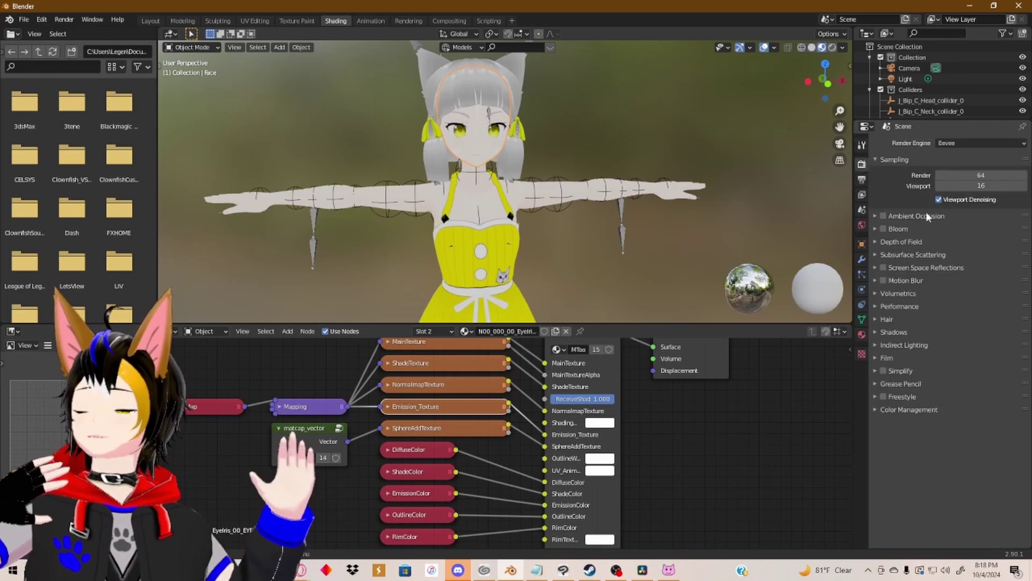
click(883, 229)
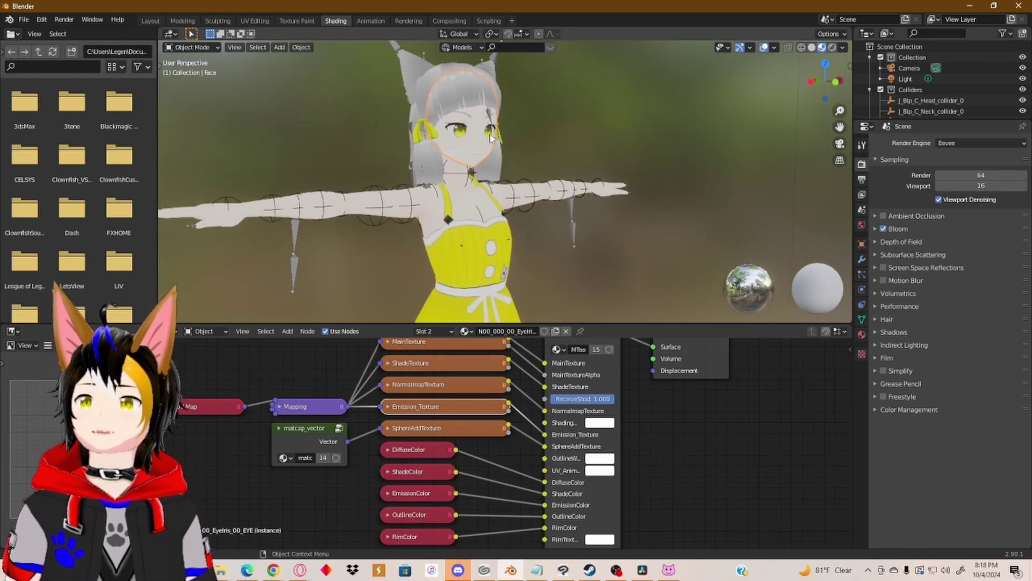
scroll(462, 139, up, 3)
scroll(462, 121, up, 4)
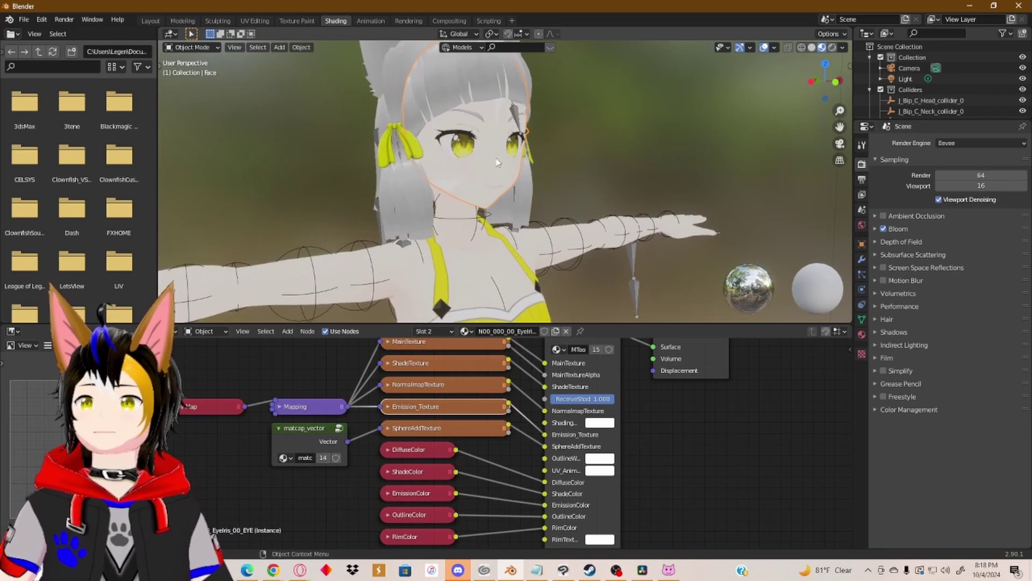
click(883, 229)
click(882, 229)
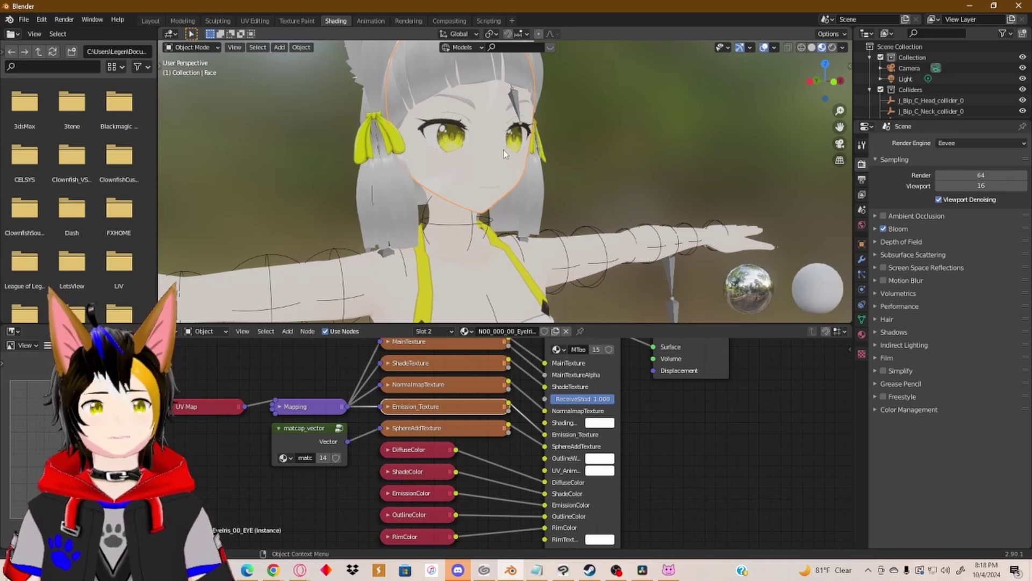
drag(505, 156, 534, 186)
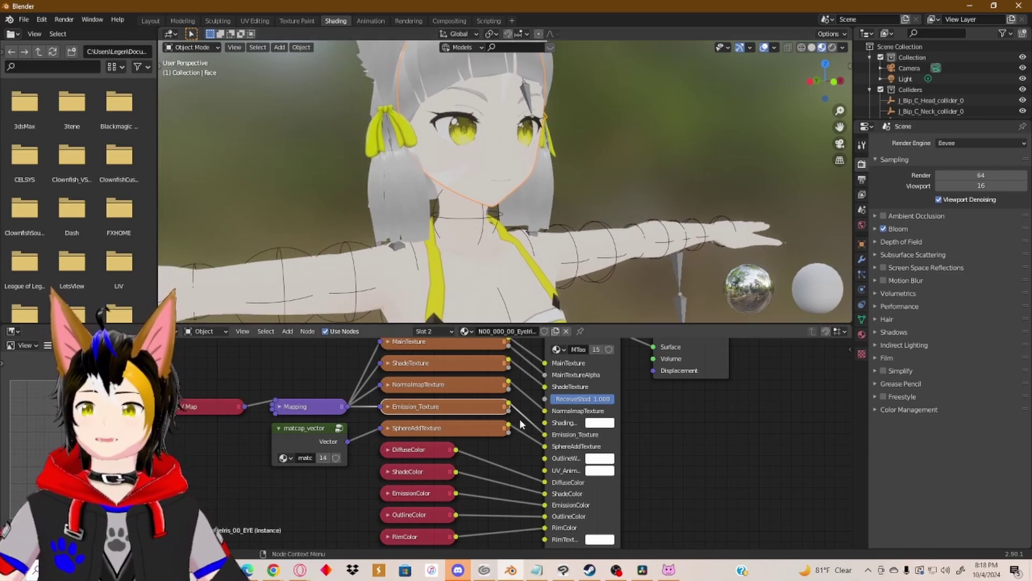
Step: Expand the iris material's EmissionColor node and raise its brightness to full white
drag(677, 469, 694, 403)
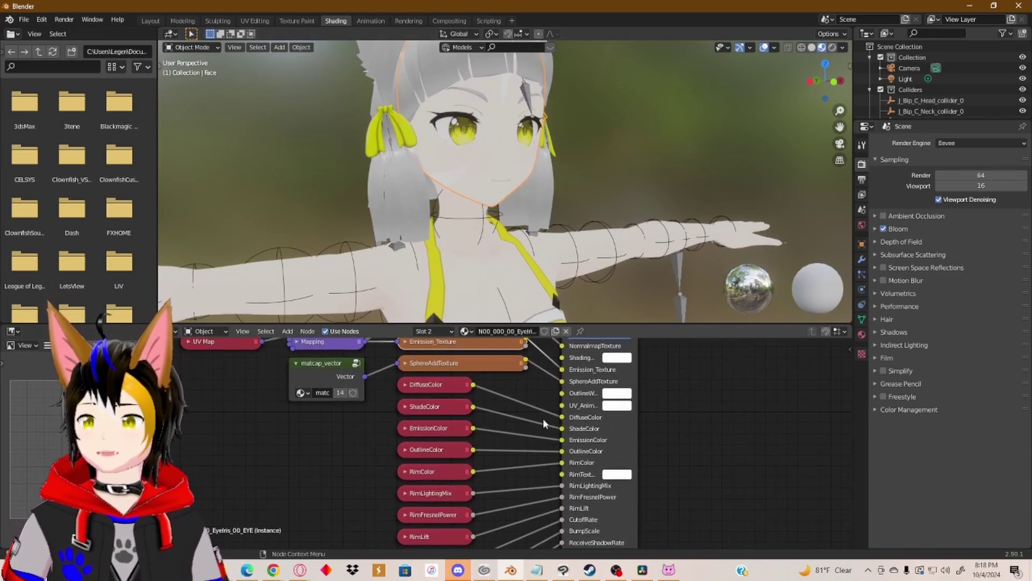
click(404, 427)
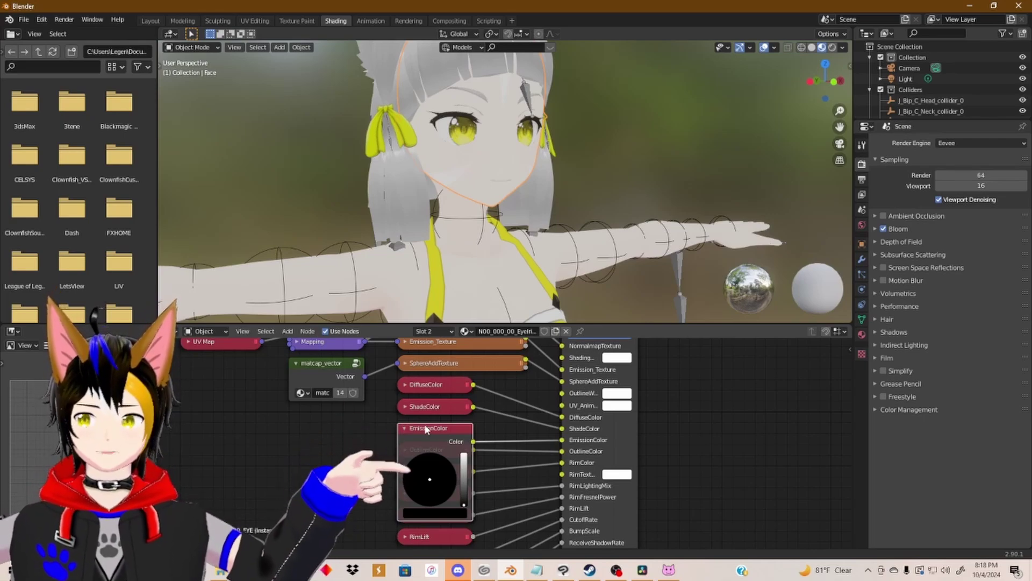
click(463, 502)
drag(464, 501, 467, 456)
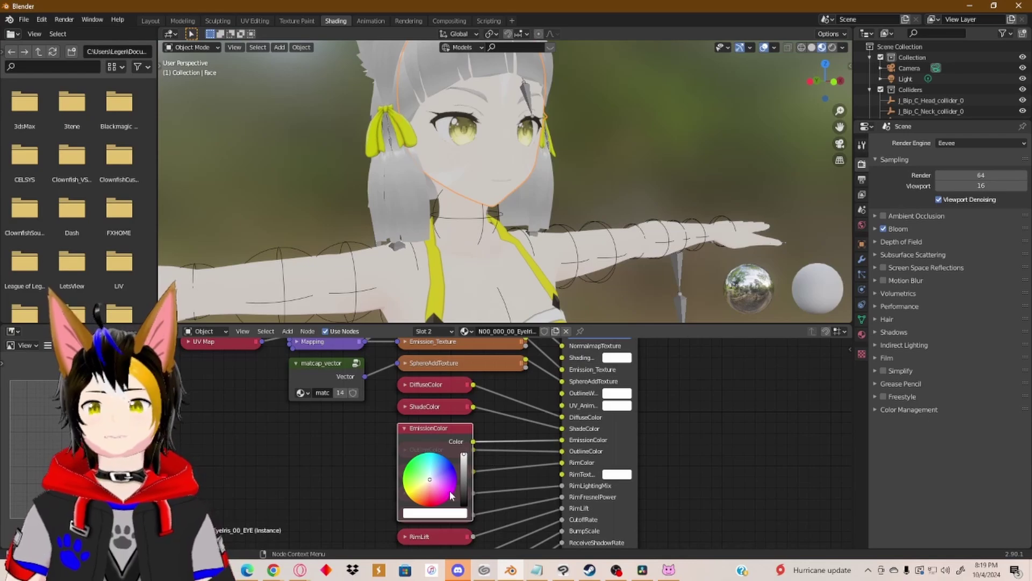
Step: Try green and blue iris emission colours, settle on a yellow-orange EmissionColor, and collapse the node
mouse_move(436, 485)
mouse_down()
mouse_move(431, 477)
mouse_move(450, 475)
mouse_up()
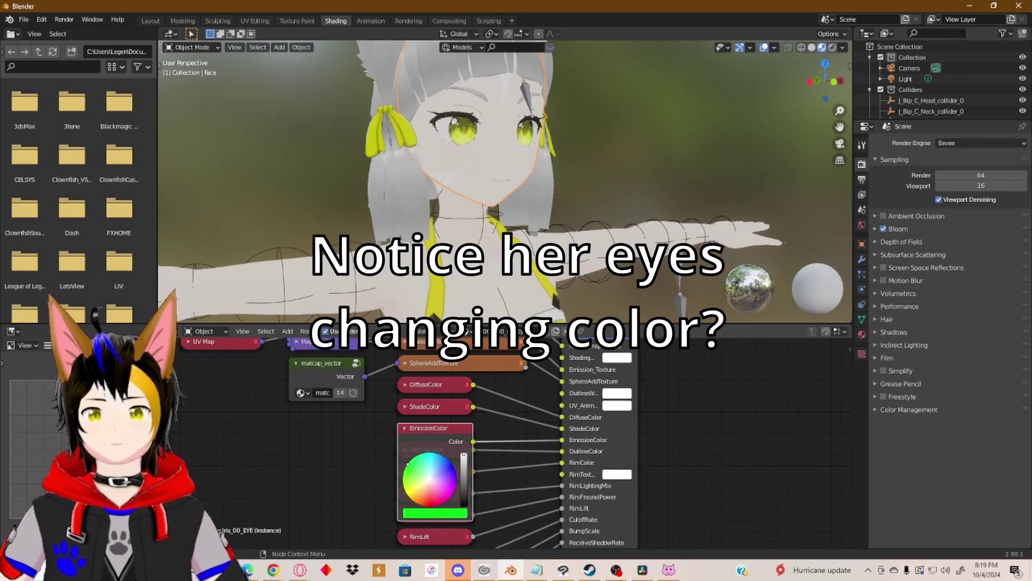
drag(422, 496, 455, 490)
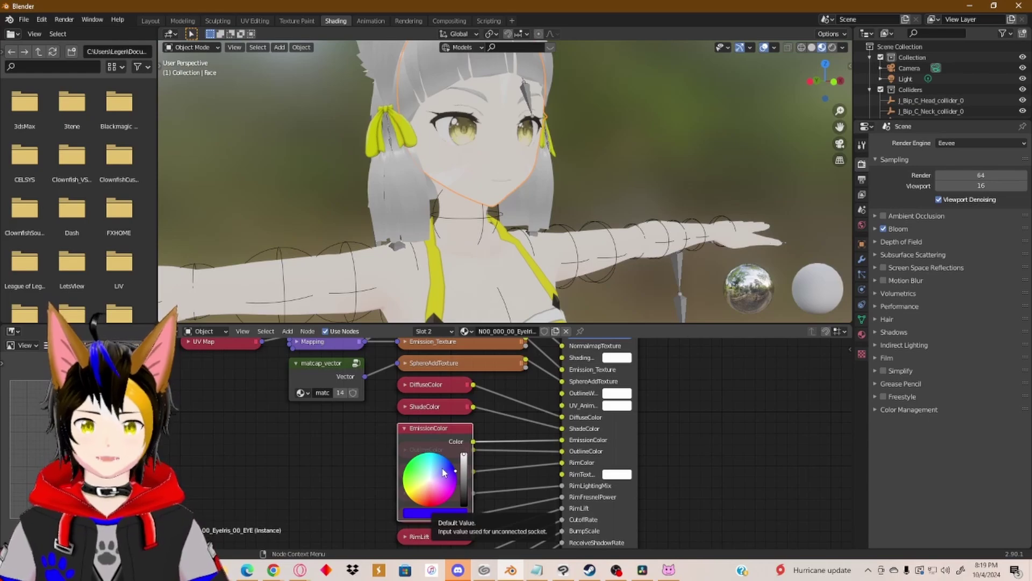
drag(439, 491, 415, 501)
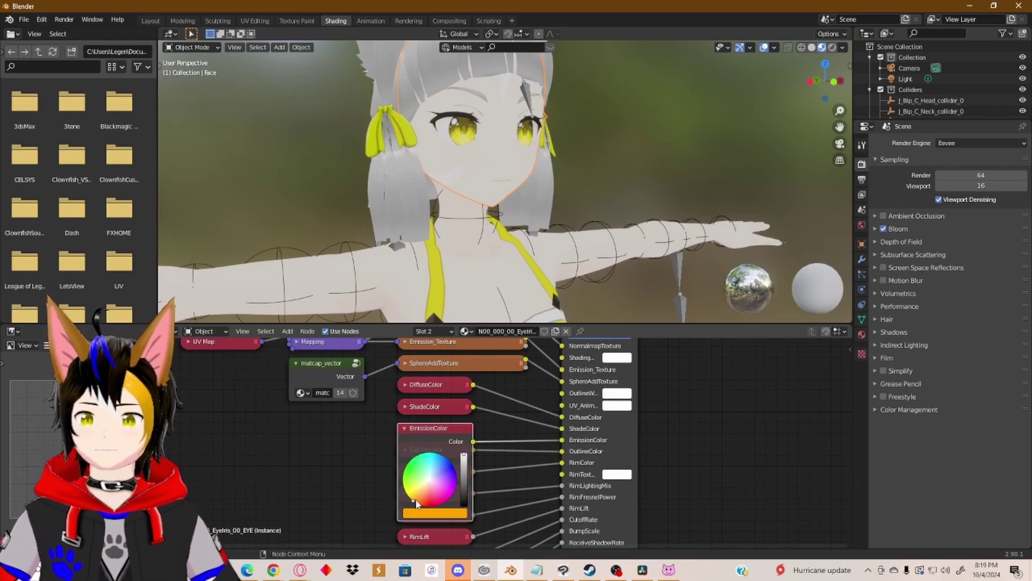
click(404, 428)
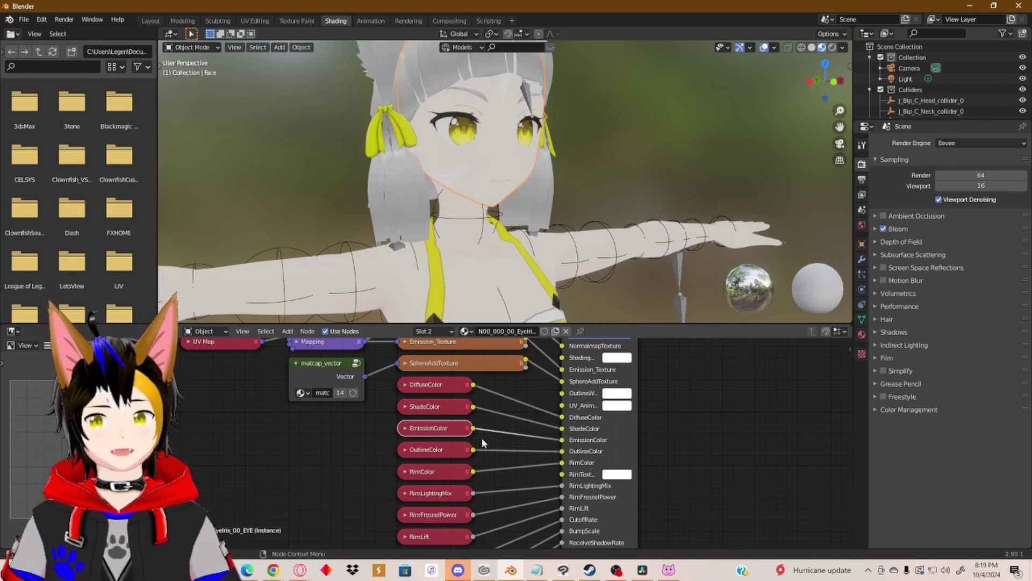
Step: Select the entire character, including its meshes, armature and colliders, in the 3D view
scroll(494, 200, down, 6)
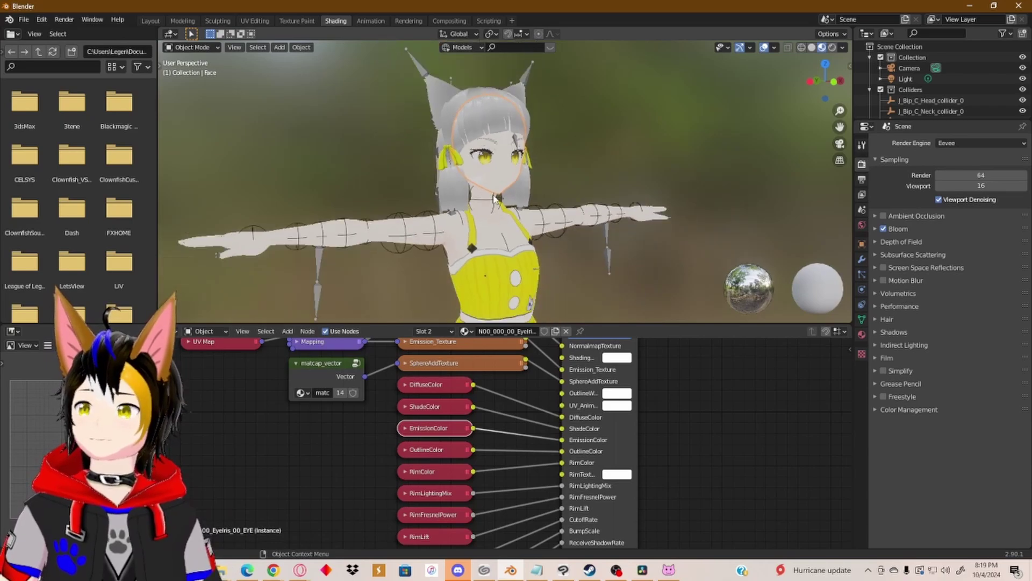
scroll(494, 200, down, 2)
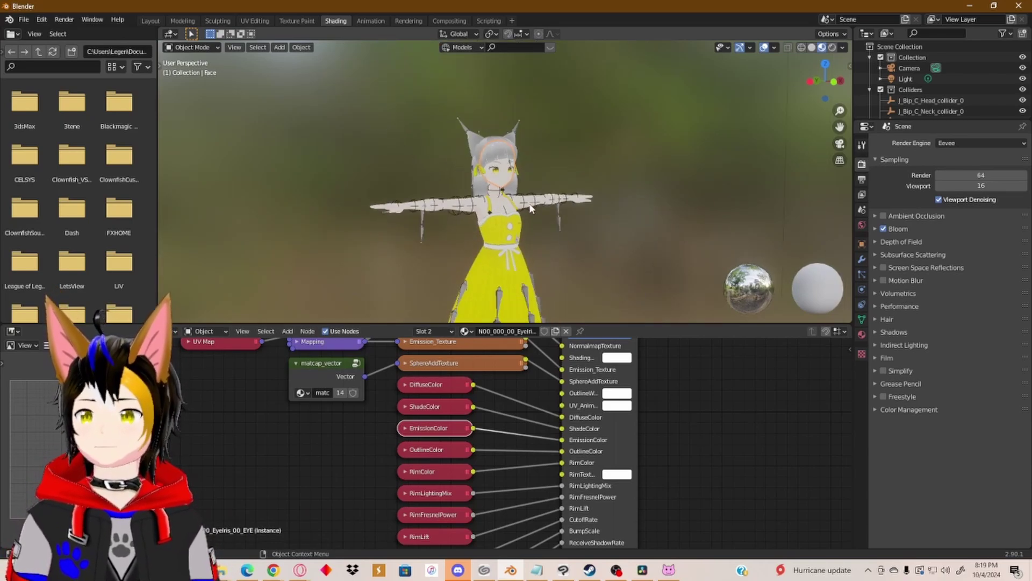
drag(375, 111, 594, 244)
scroll(596, 260, down, 3)
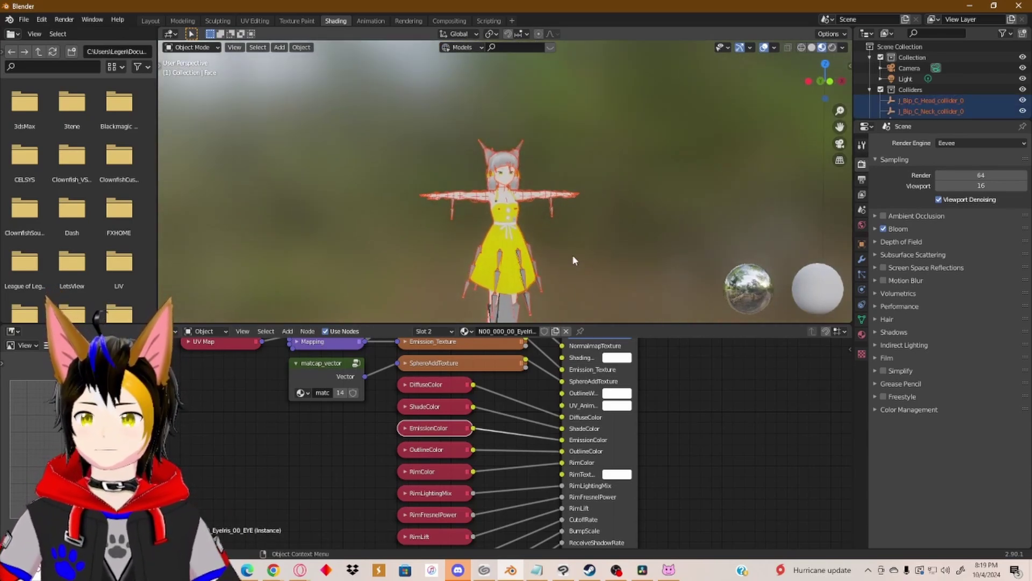
drag(410, 65, 585, 319)
scroll(454, 232, down, 1)
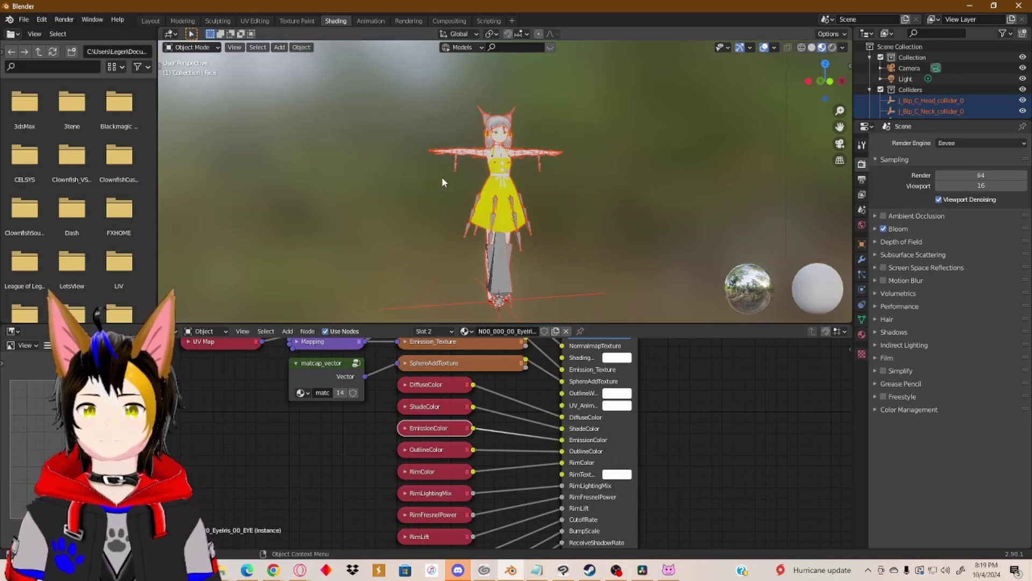
Step: Export the character as a VRM file named "Nia tutorial" into the Nia Xenoblade 2 folder
click(21, 19)
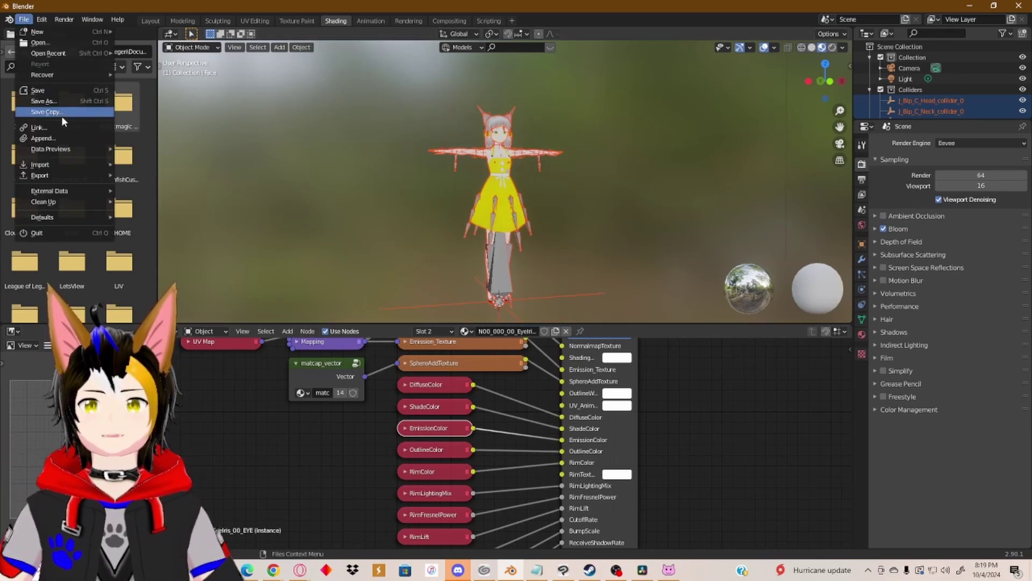
mouse_move(57, 173)
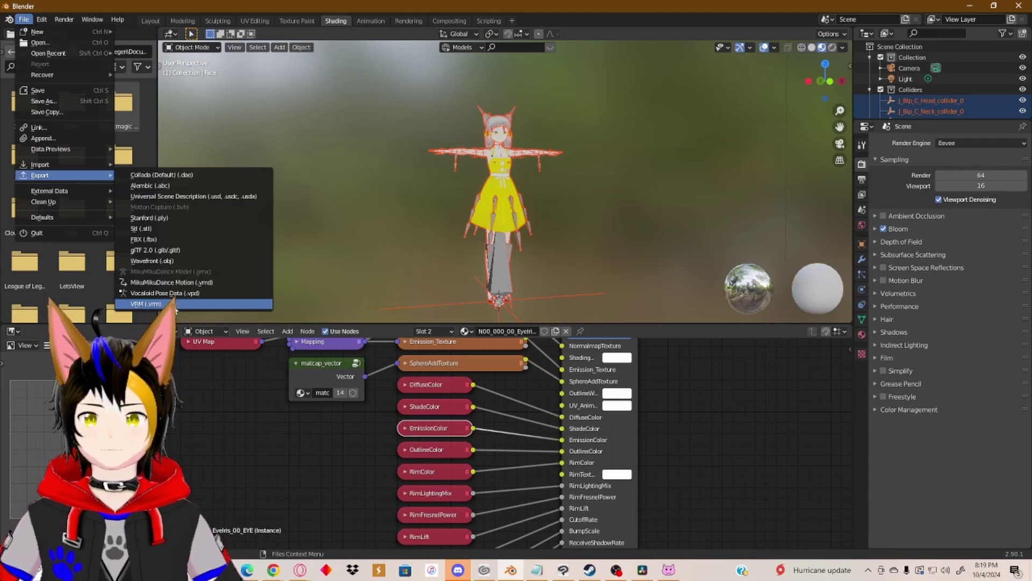
click(156, 303)
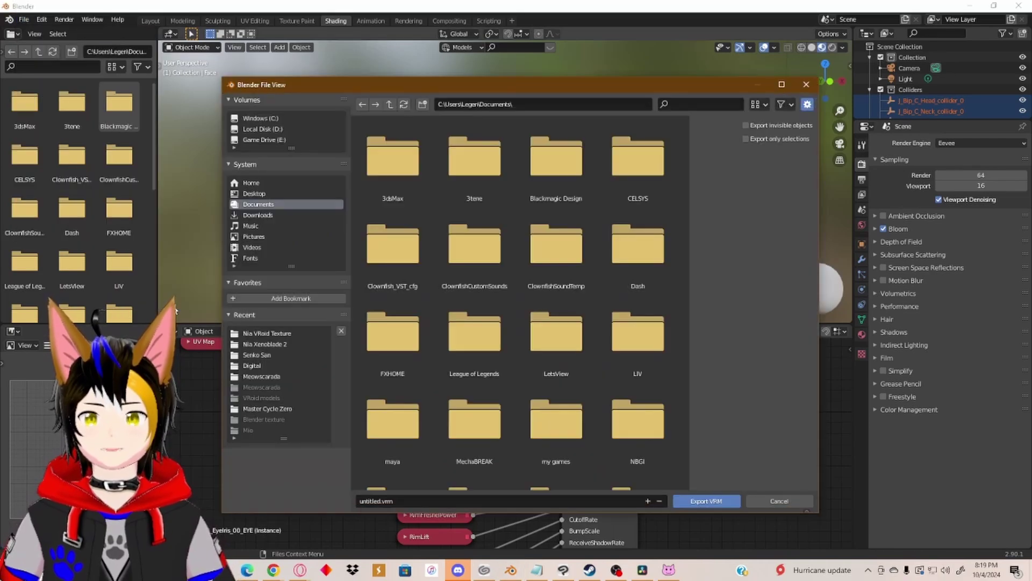
click(294, 342)
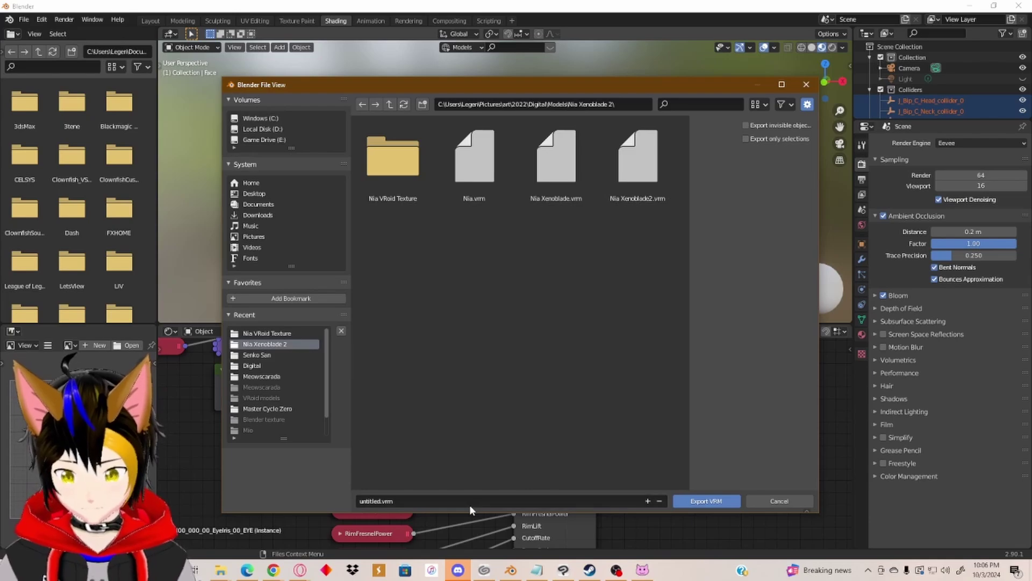
click(470, 503)
key(BackSpace)
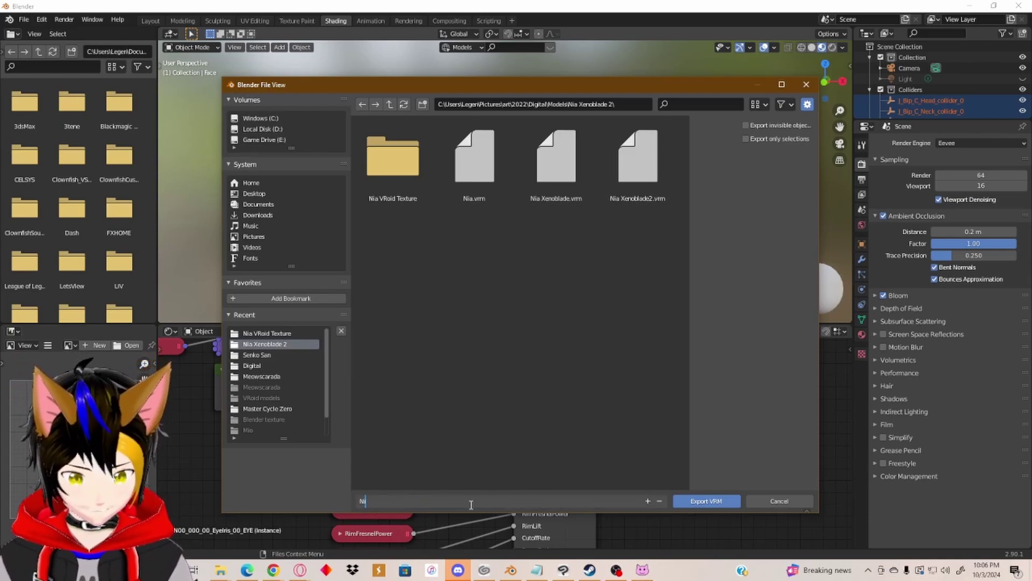
text(Nia tutorial)
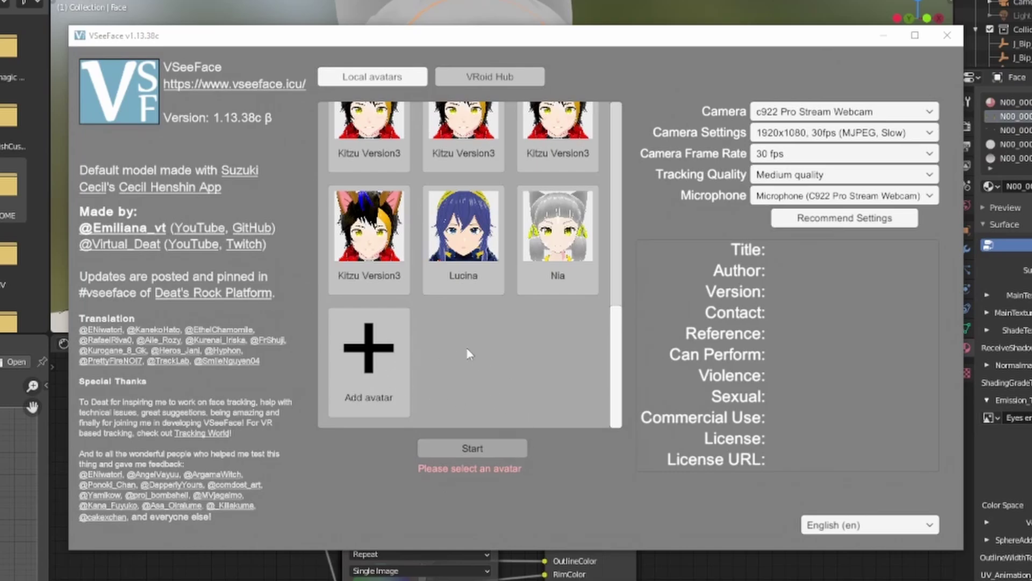
Step: In VSeeFace, add "Nia tutorial.vrm" from the Nia Xenoblade 2 folder as an avatar and start with it
click(381, 357)
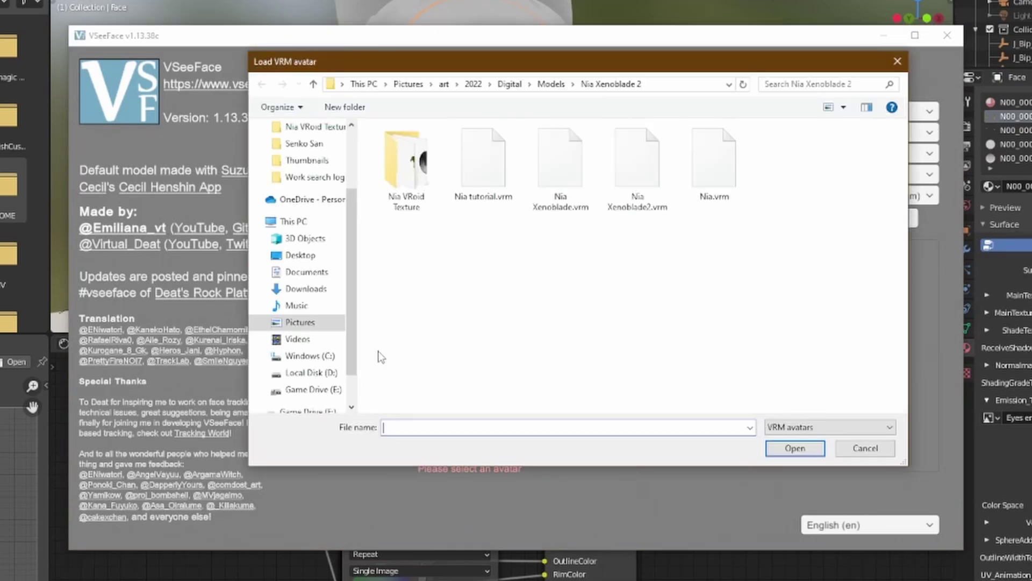
click(502, 183)
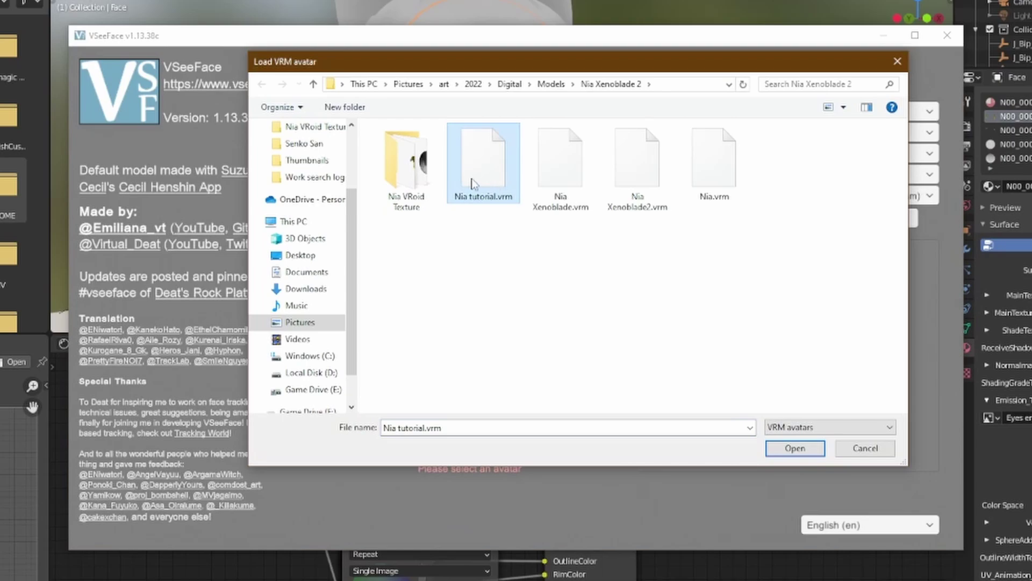
click(794, 449)
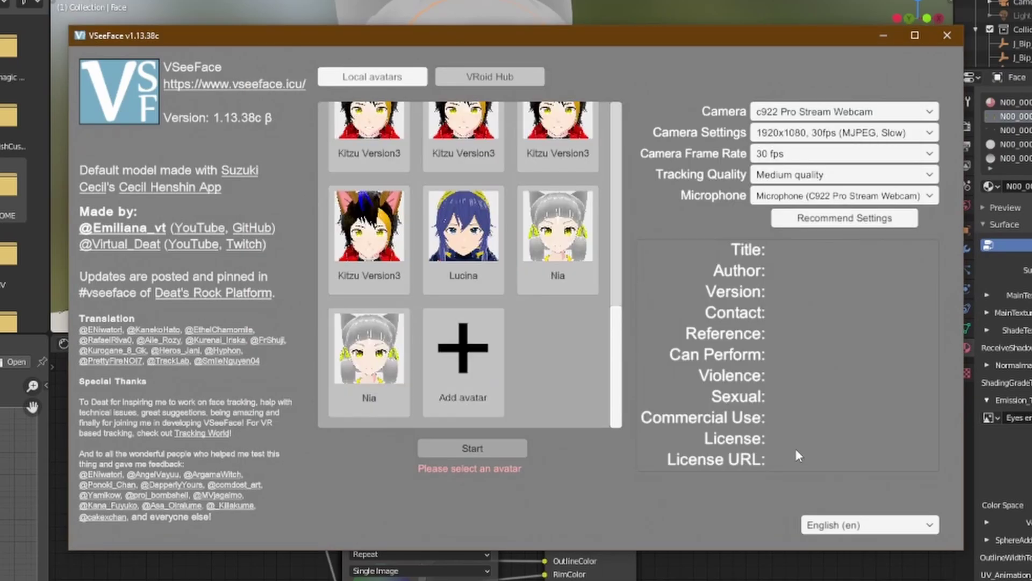
click(370, 352)
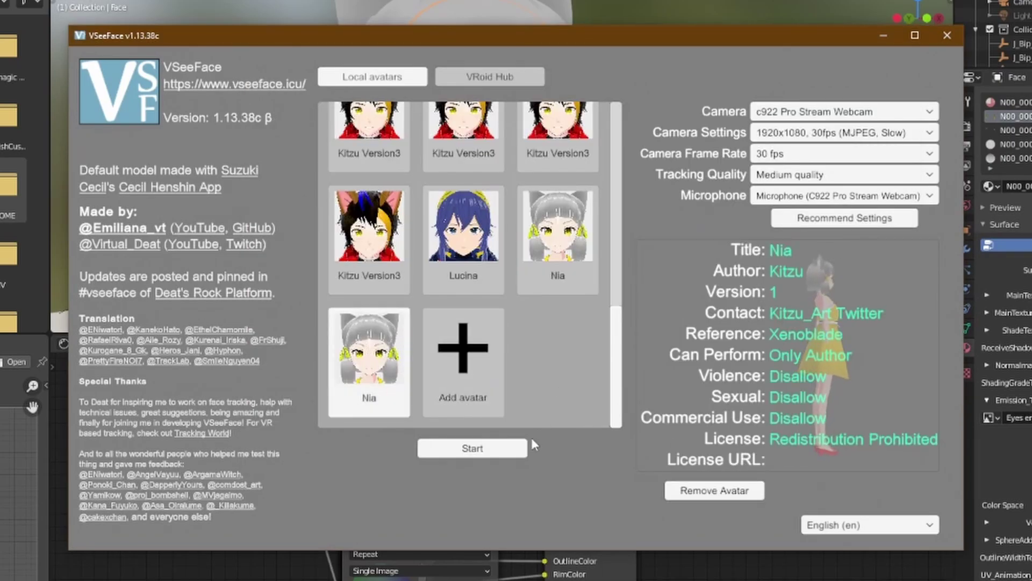
click(500, 448)
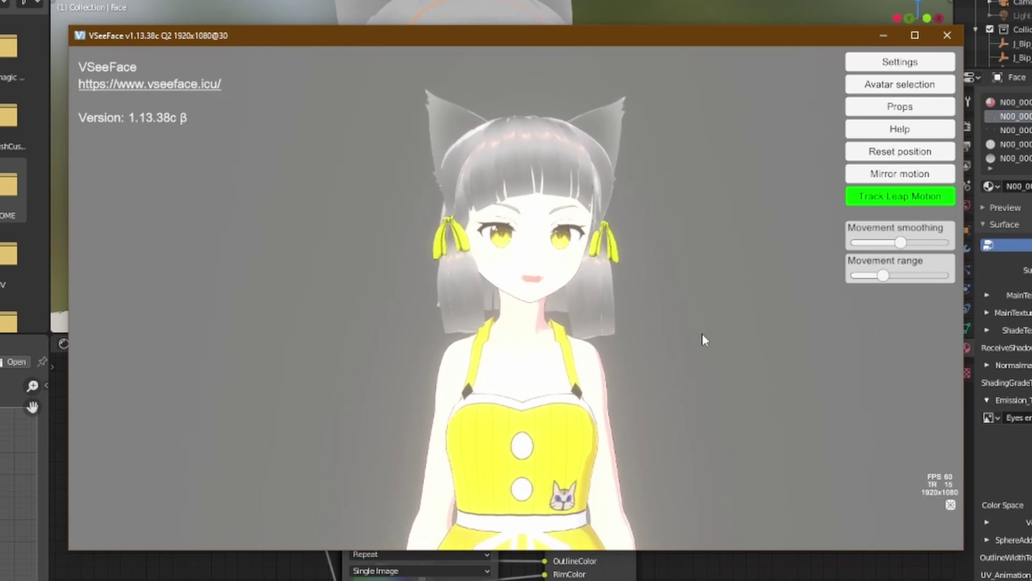
Step: Open the Bloom effect settings and toggle Bloom off and back on to compare the avatar's glow
click(903, 66)
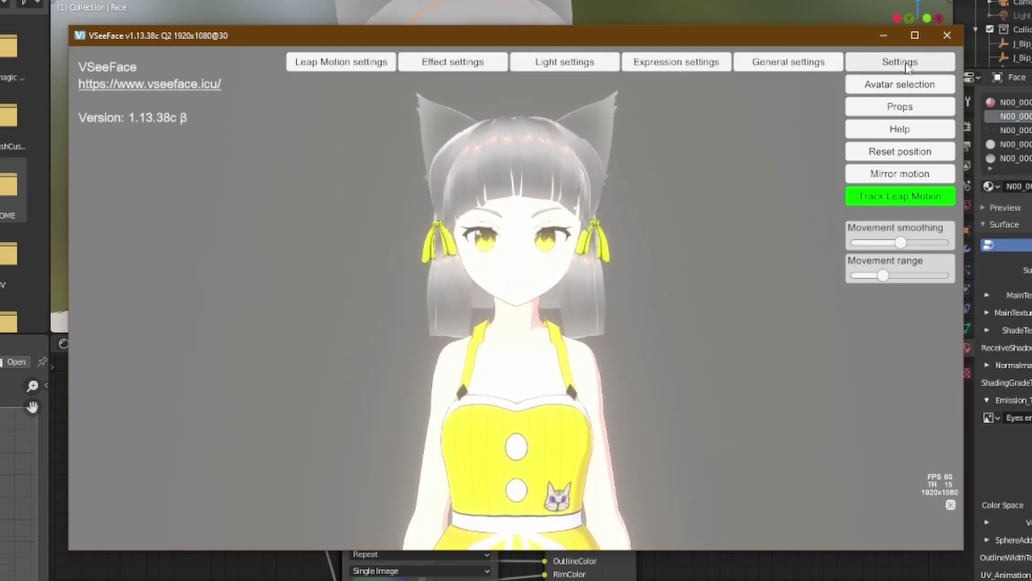
click(476, 64)
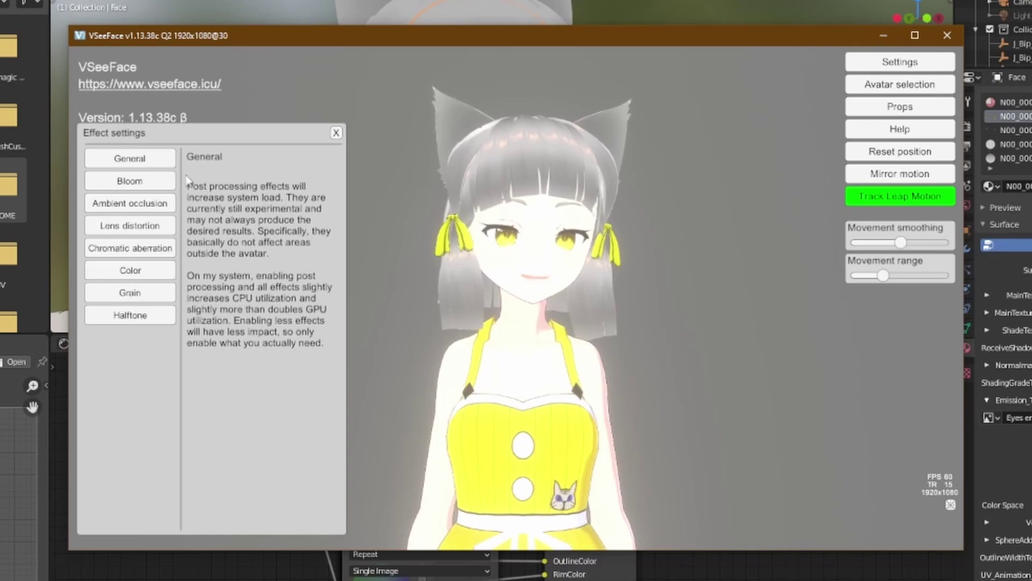
click(152, 185)
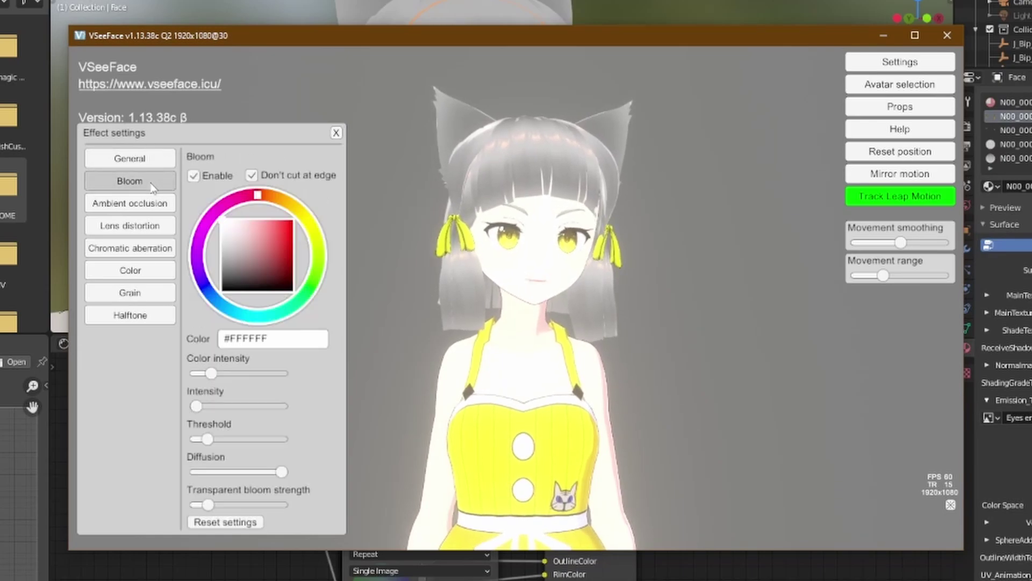
click(194, 178)
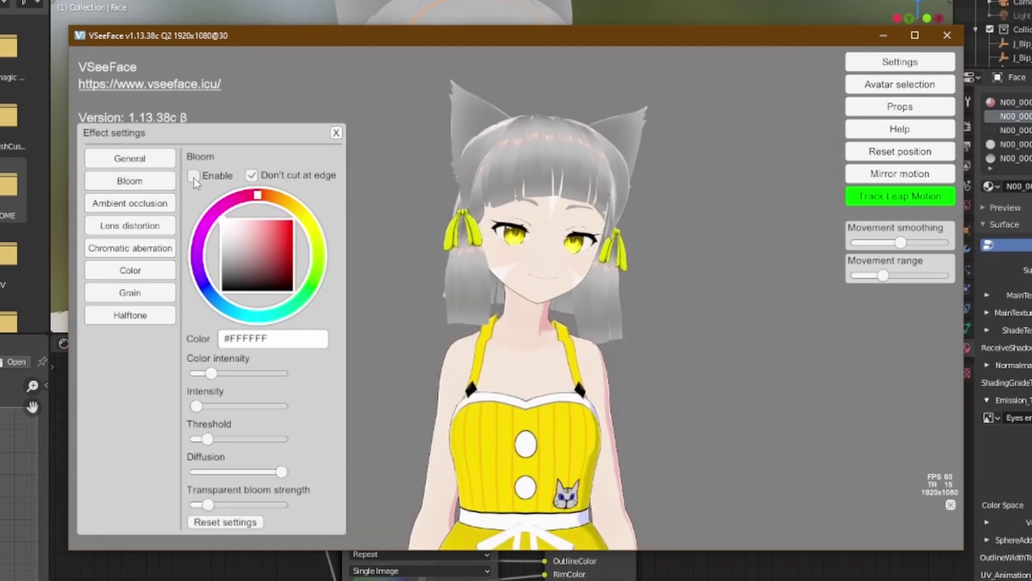
click(193, 176)
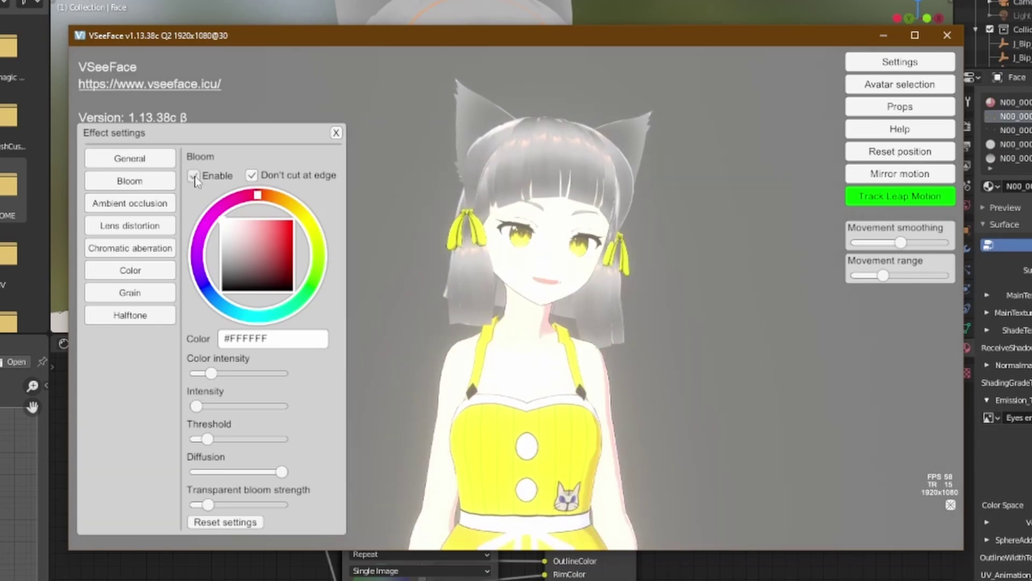
Step: Try a red #FF1300 bloom color, restore it to #FFFFFF, and raise the bloom color intensity, intensity and threshold to concentrate the glow on the eyes
mouse_move(285, 234)
mouse_down()
mouse_move(321, 222)
mouse_move(274, 200)
mouse_move(314, 223)
mouse_move(329, 259)
mouse_move(326, 307)
mouse_move(291, 340)
mouse_move(198, 307)
mouse_move(211, 314)
mouse_move(215, 193)
mouse_move(274, 166)
mouse_up()
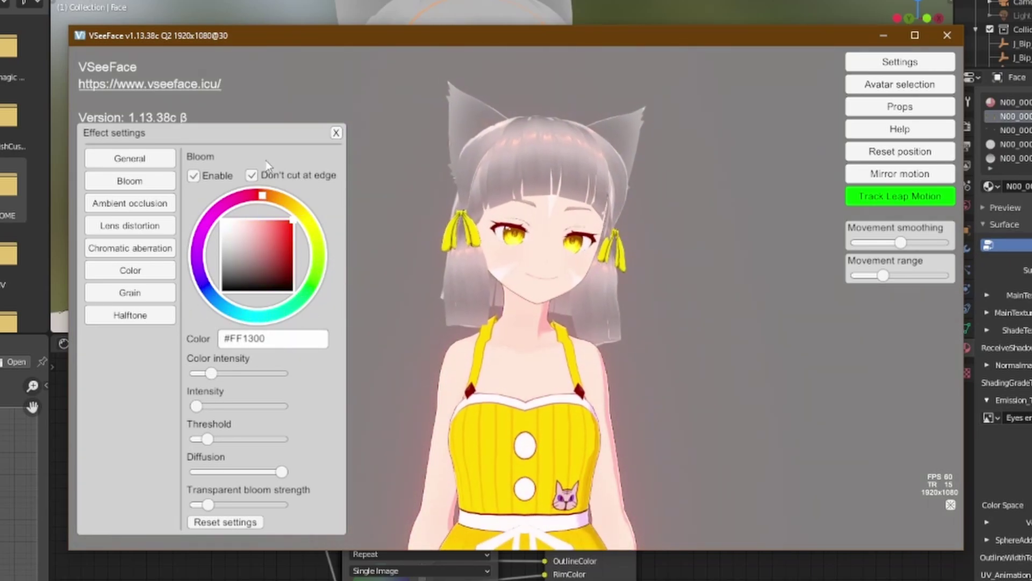
drag(230, 224, 208, 207)
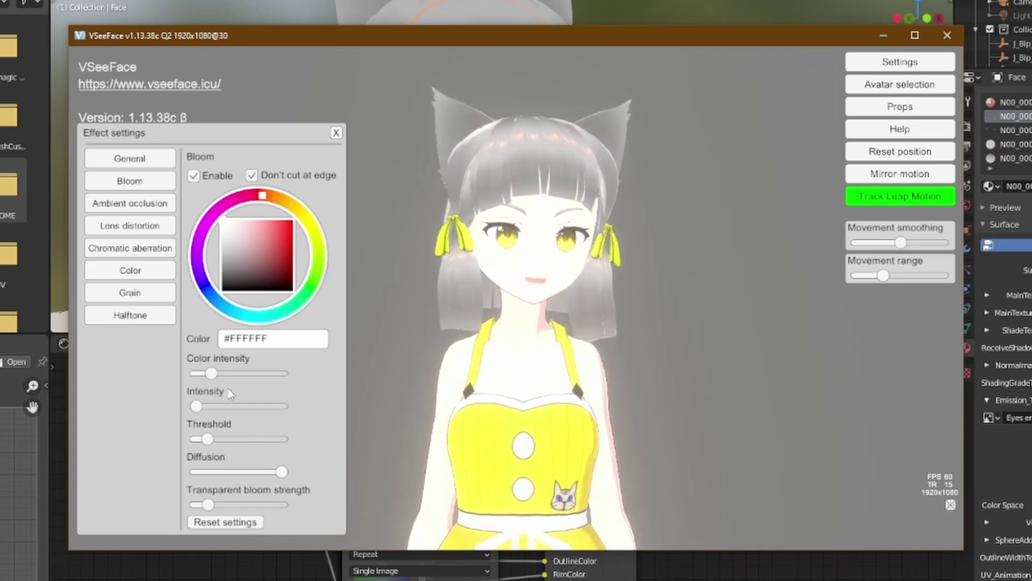
drag(215, 376, 219, 373)
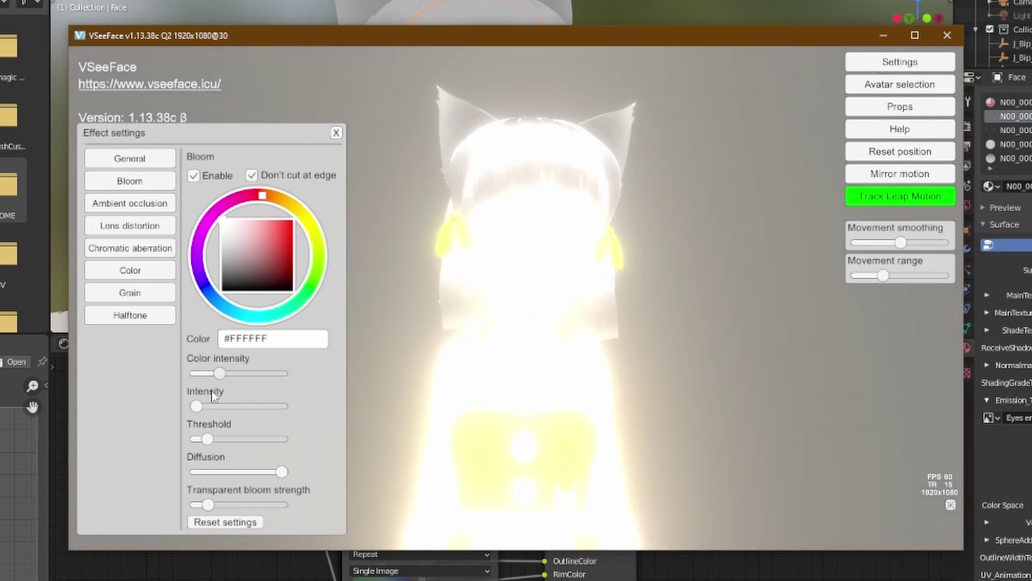
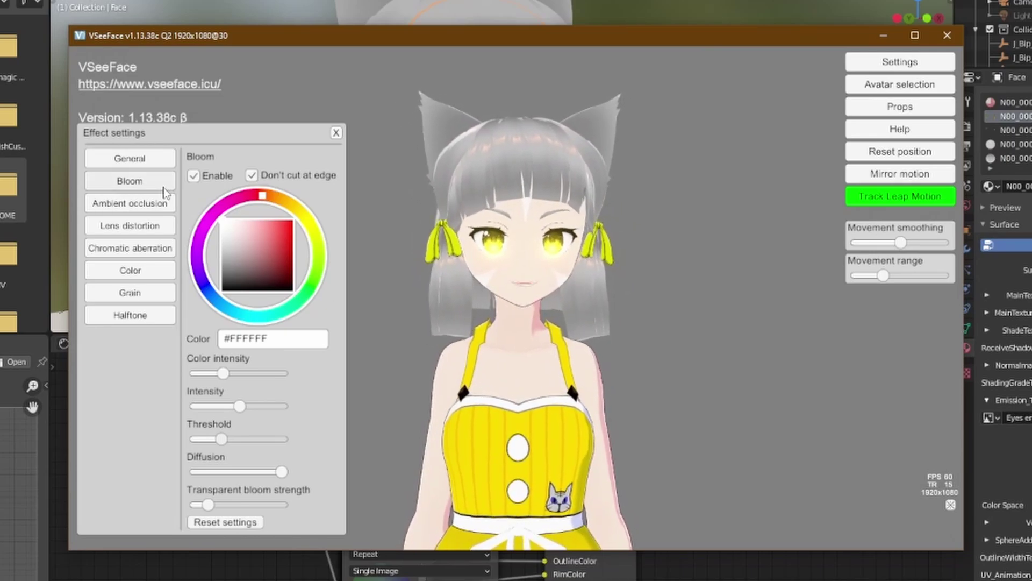
Step: Turn ambient occlusion on and back off to compare its shading on the avatar
click(141, 205)
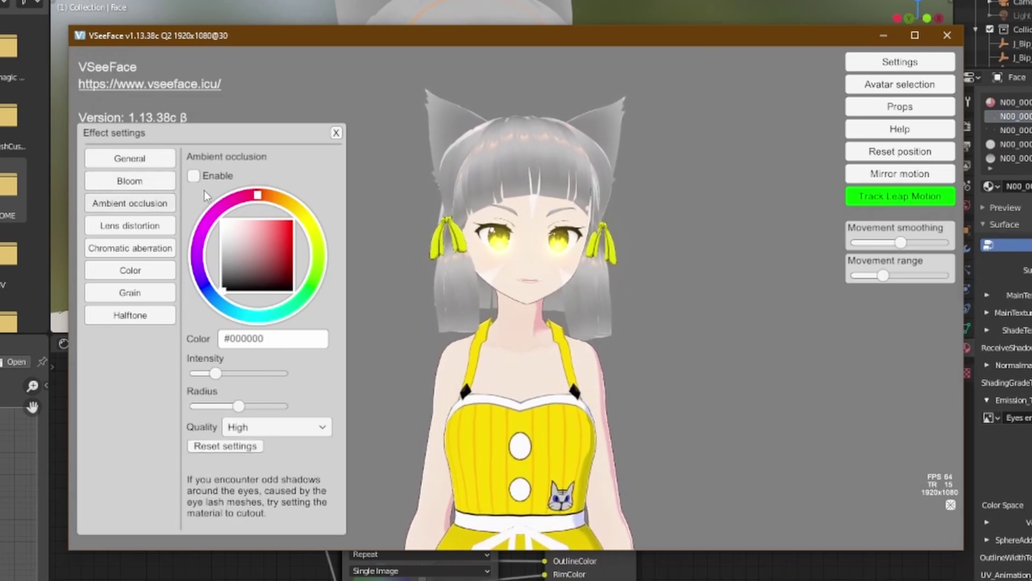
click(194, 176)
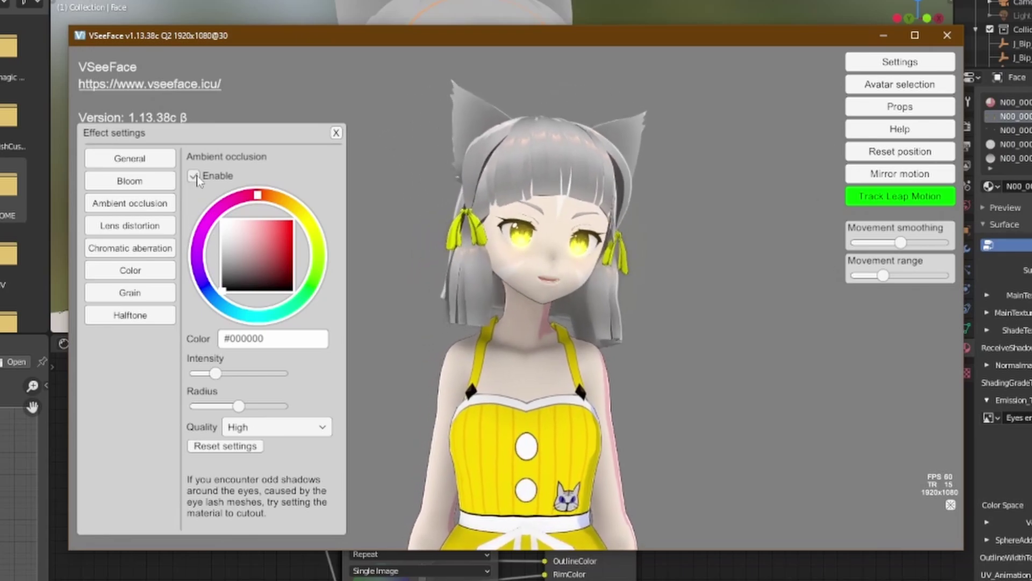
click(193, 176)
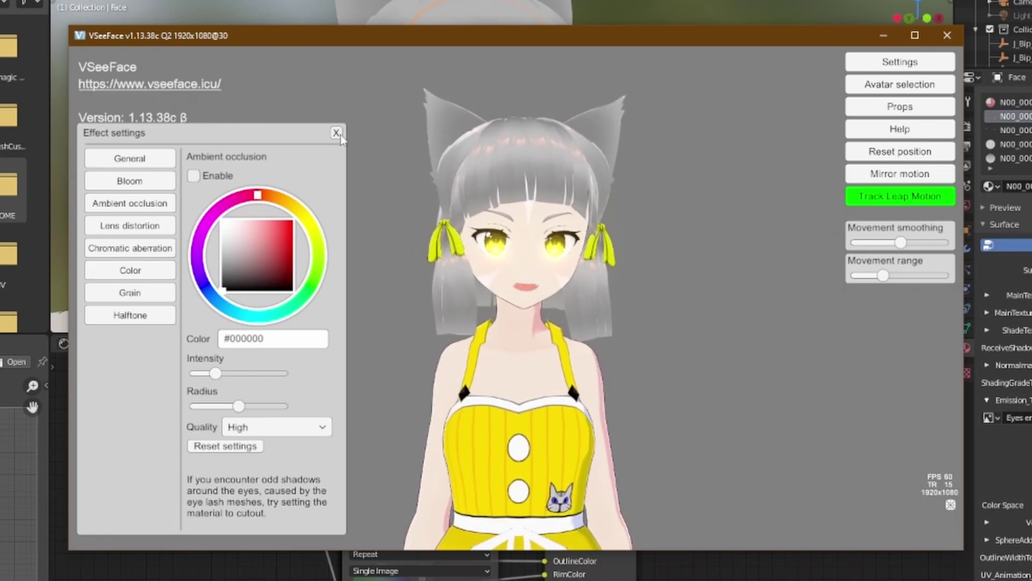
Step: Open the light settings, test black and near-black light on the avatar, and set the light color to gray #949494
click(900, 62)
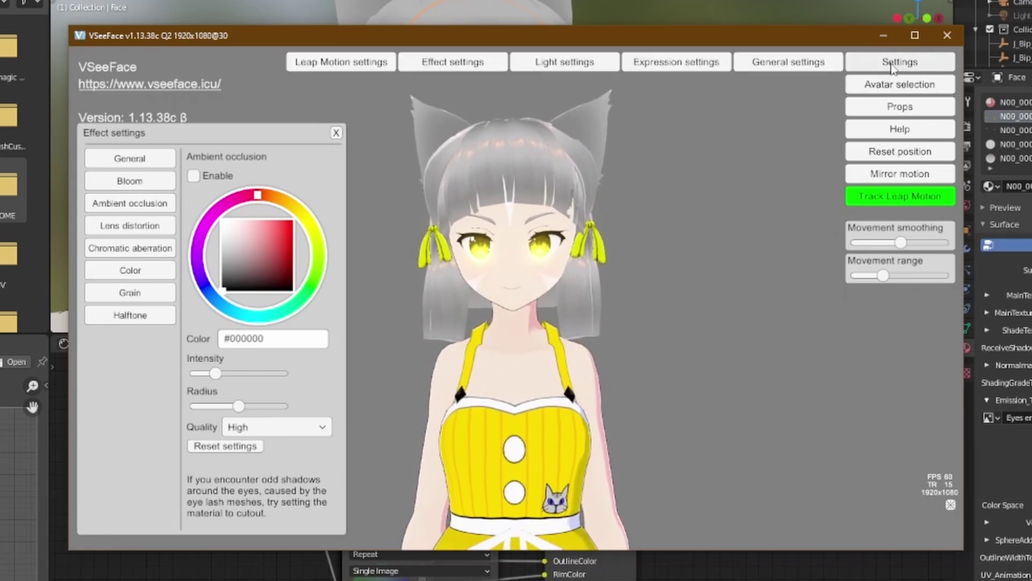
click(577, 63)
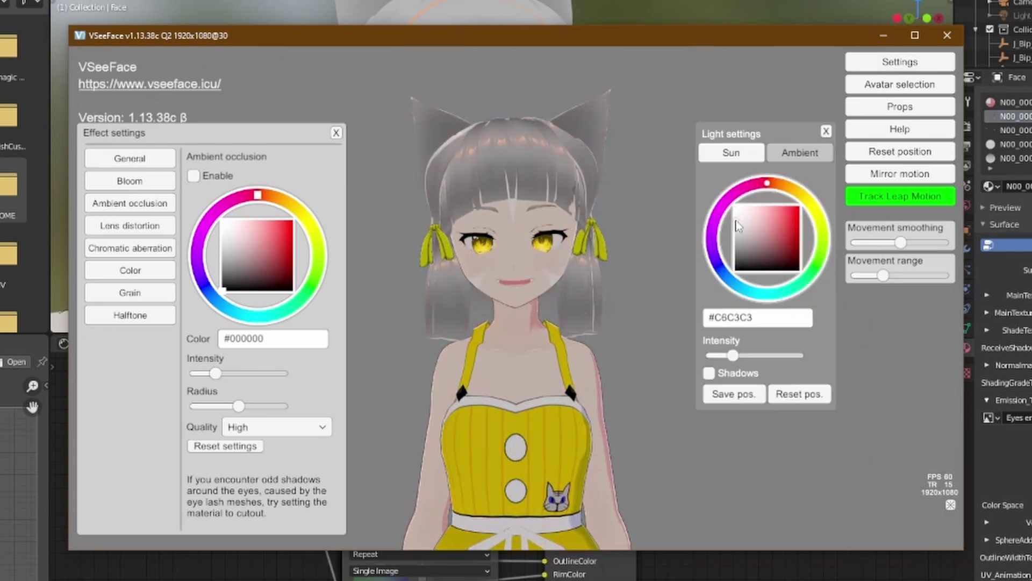
drag(737, 224, 740, 278)
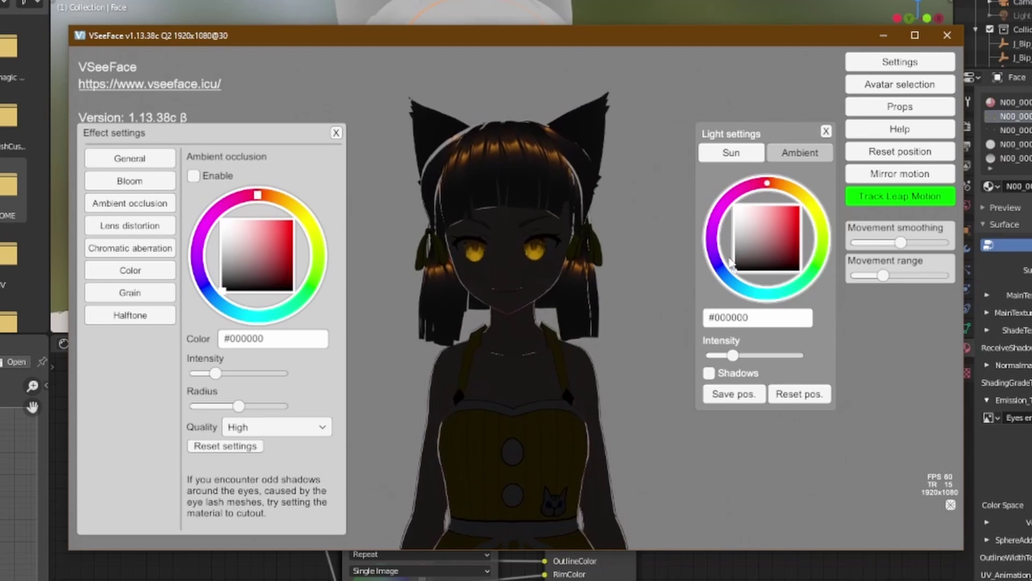
click(735, 251)
drag(735, 252, 735, 279)
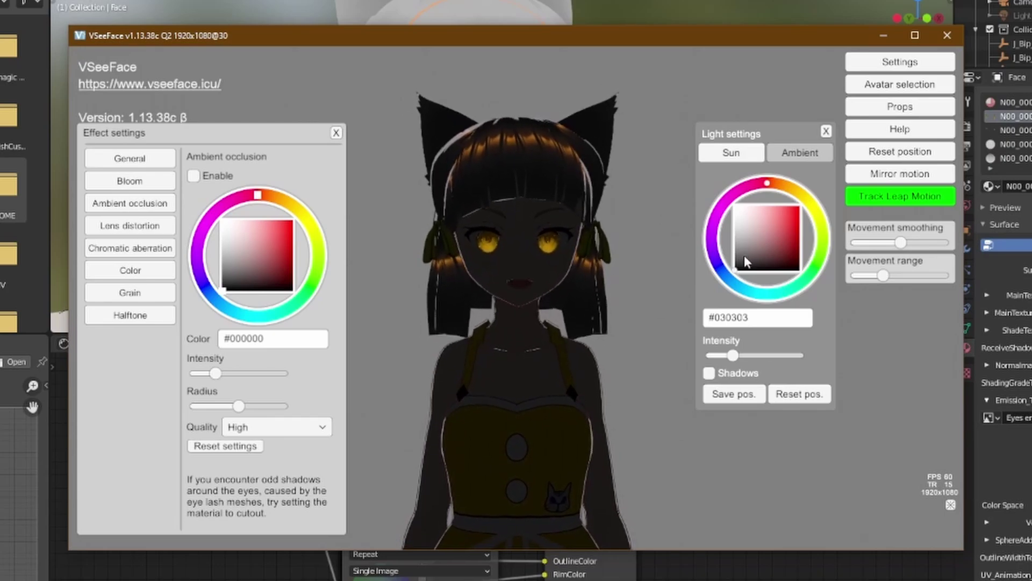
drag(730, 249, 738, 234)
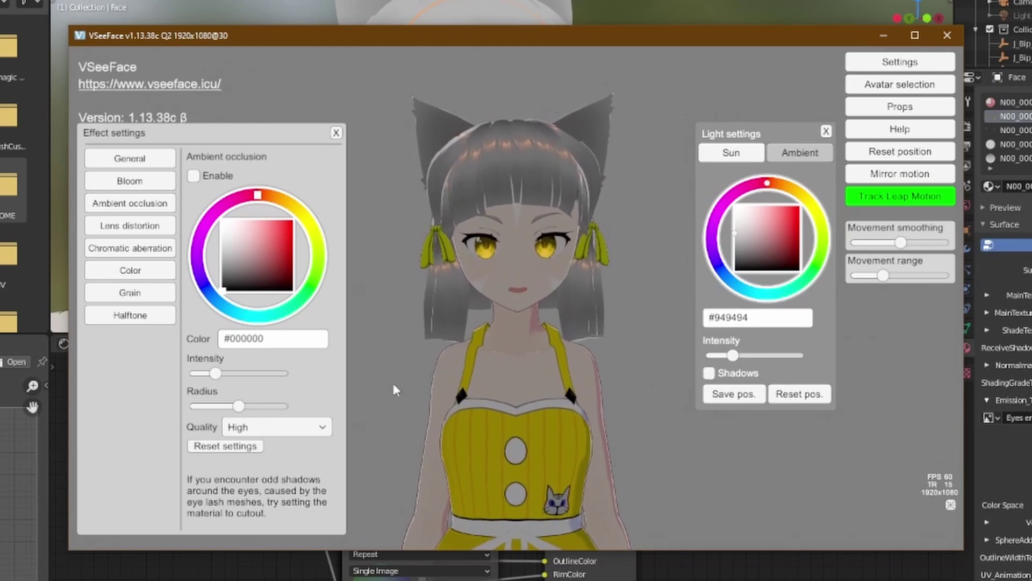
Step: Retune the bloom by testing maximum color intensity and intensity, lowering the threshold, reducing color intensity to about midway and setting intensity to about 1.43
click(149, 190)
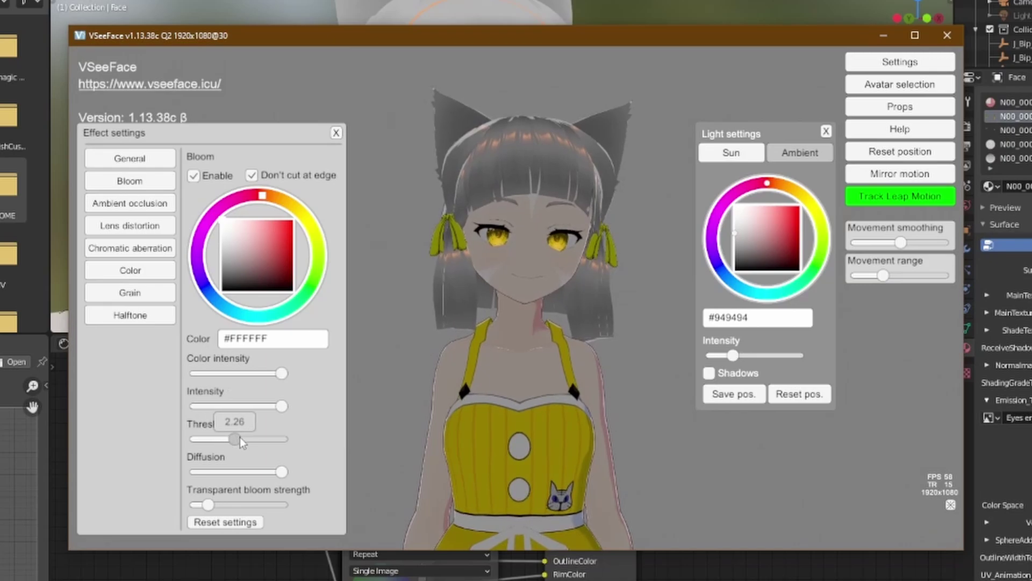
drag(237, 442, 215, 435)
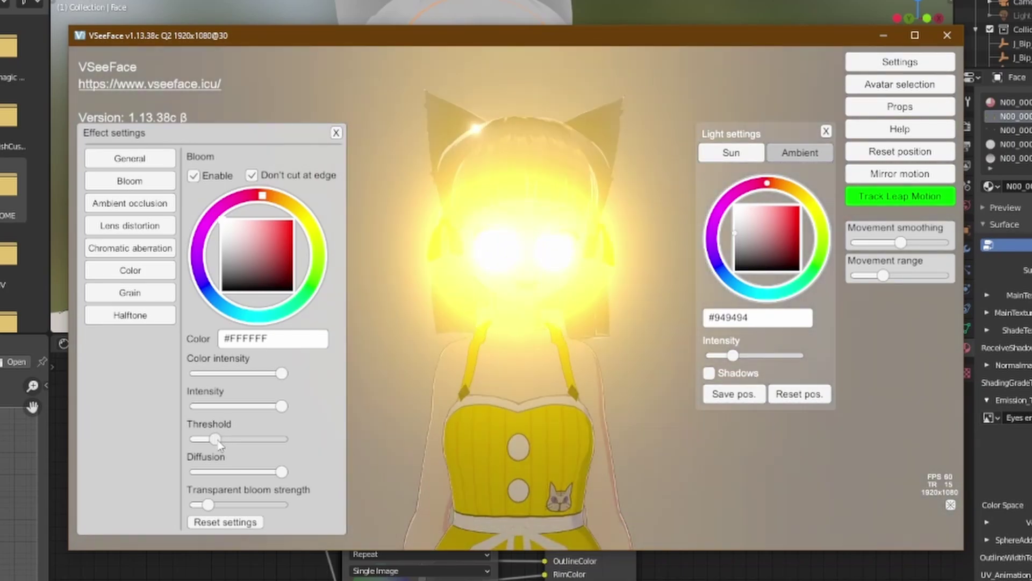
drag(217, 439, 217, 440)
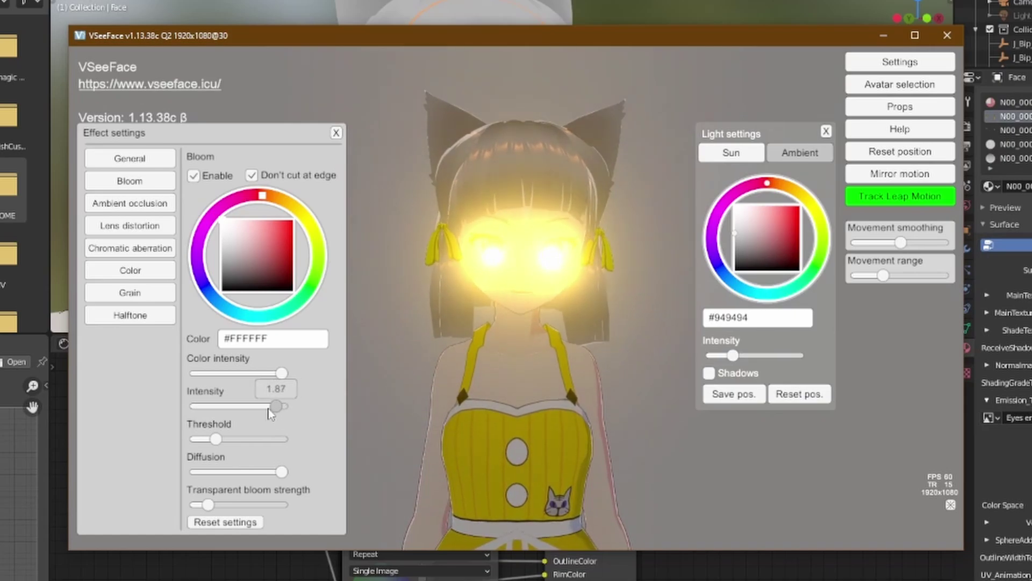
drag(268, 408, 260, 414)
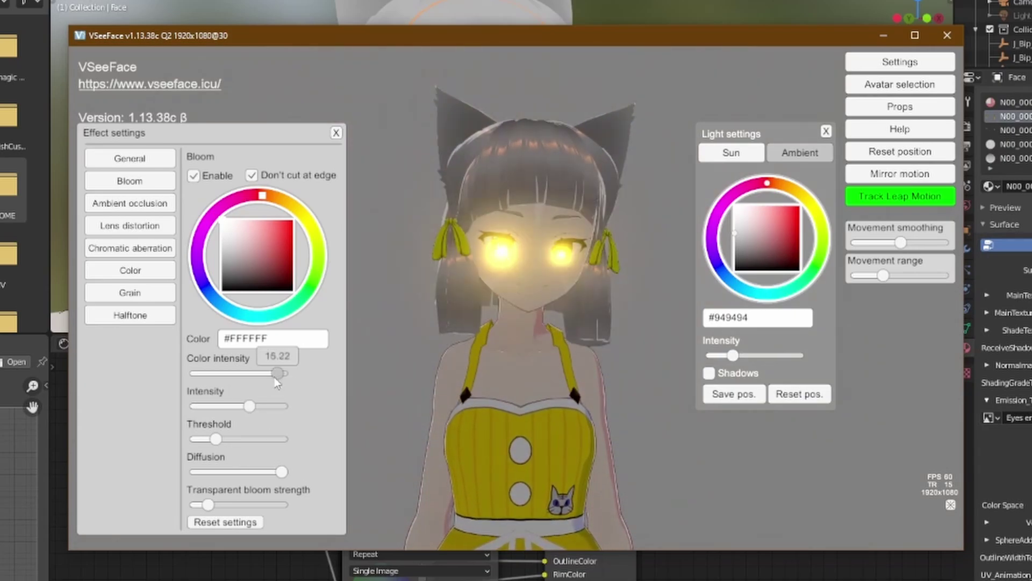
drag(255, 379, 258, 409)
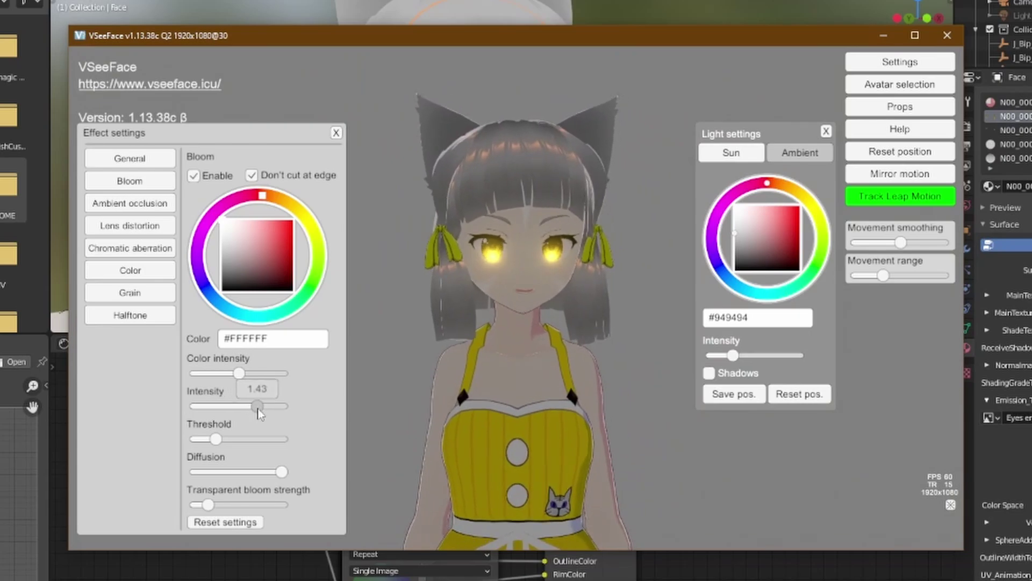